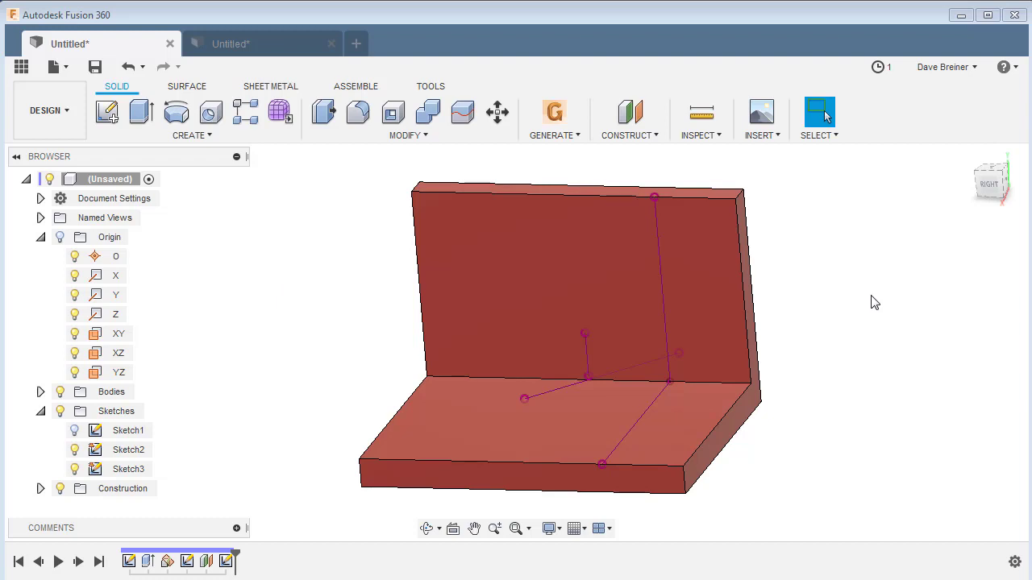
Step: Edit Sketch3 and draw a diagonal line from the projected vertical wall line to the projected base line, finishing the sketch
click(225, 561)
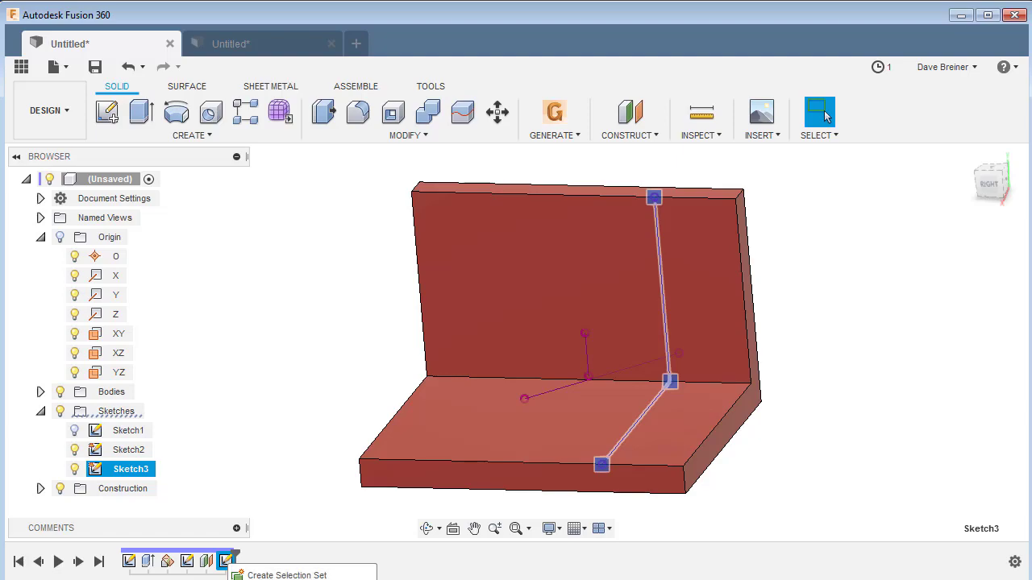
double_click(226, 562)
mouse_move(806, 318)
shift+middle_down()
mouse_move(774, 327)
mouse_move(654, 408)
mouse_move(606, 362)
shift+middle_up()
shift+middle_drag(634, 327, 623, 219)
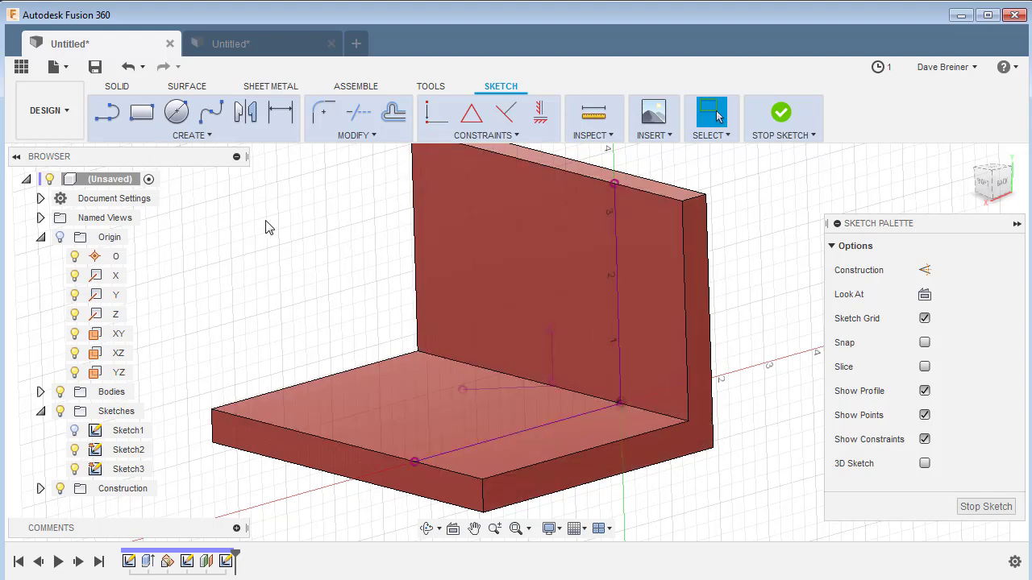
key(s)
click(279, 258)
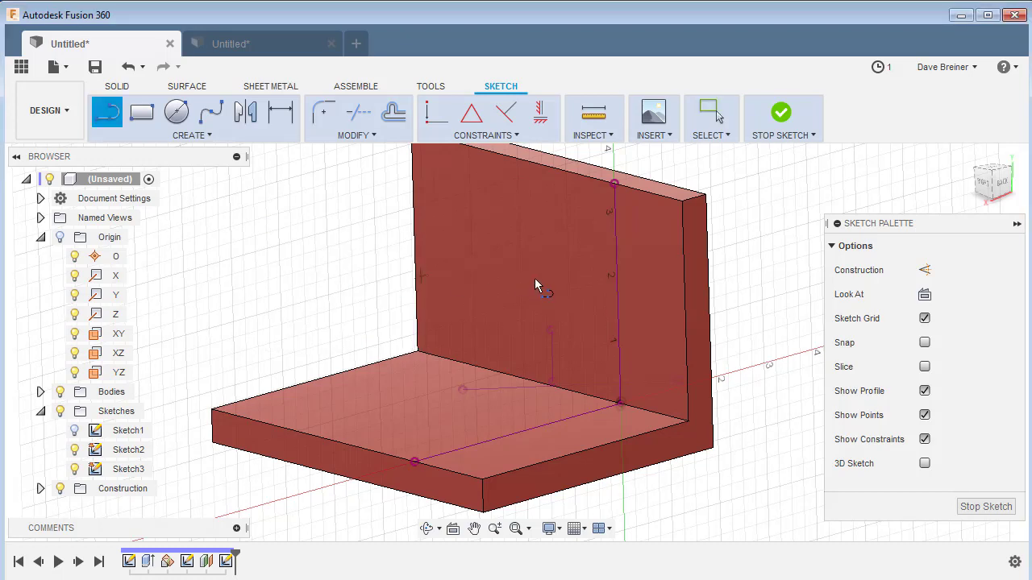
click(616, 251)
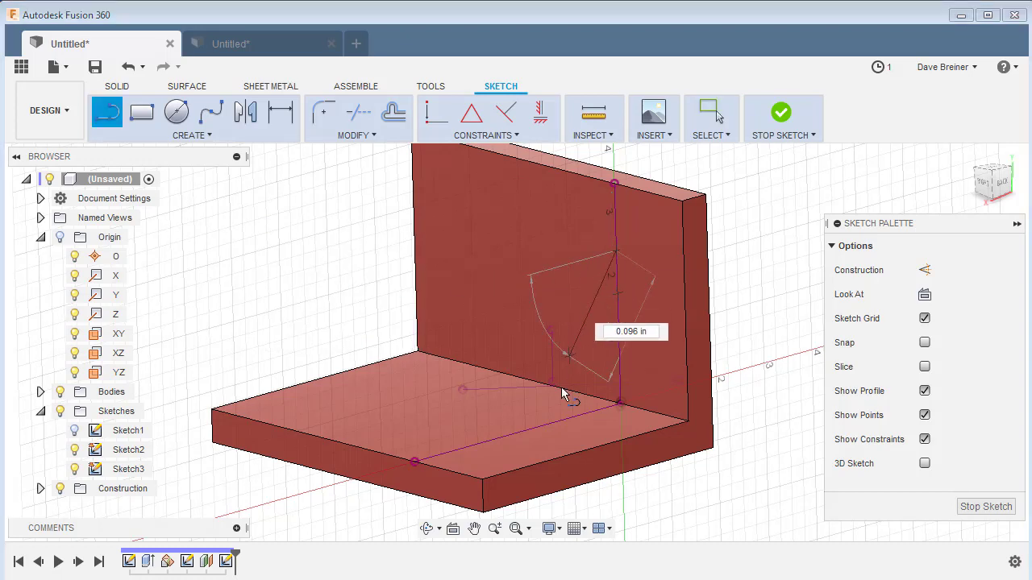
click(536, 424)
click(536, 425)
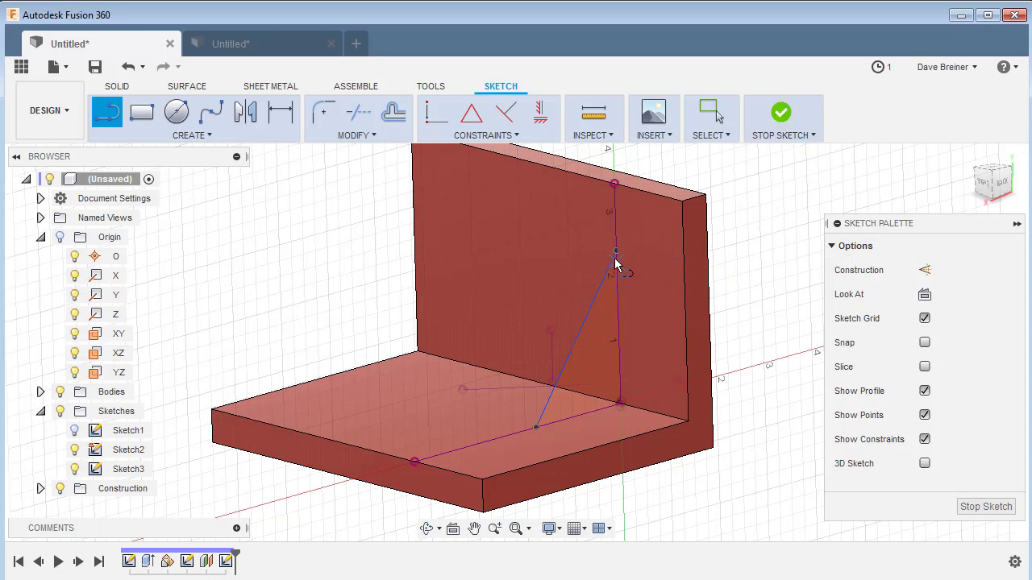
click(784, 119)
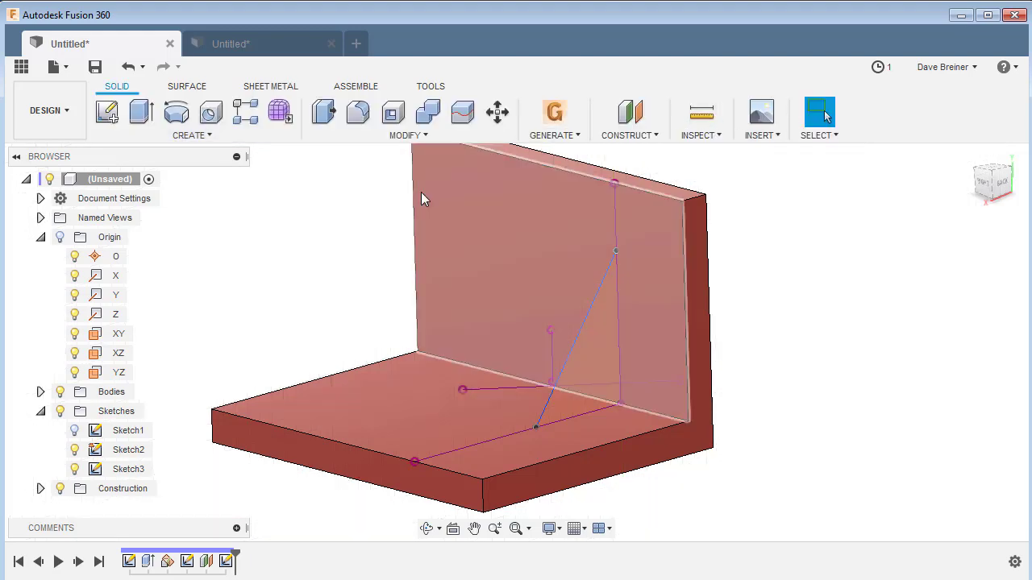
Step: Create a rib from the diagonal line in Sketch3 with symmetric 0.25 in thickness and To Next depth
key(s)
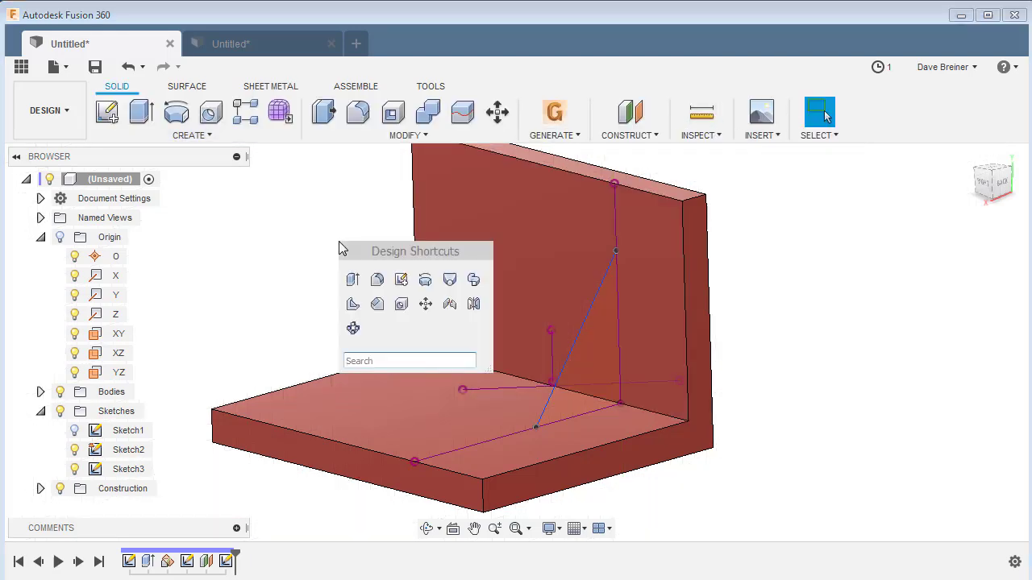
click(352, 304)
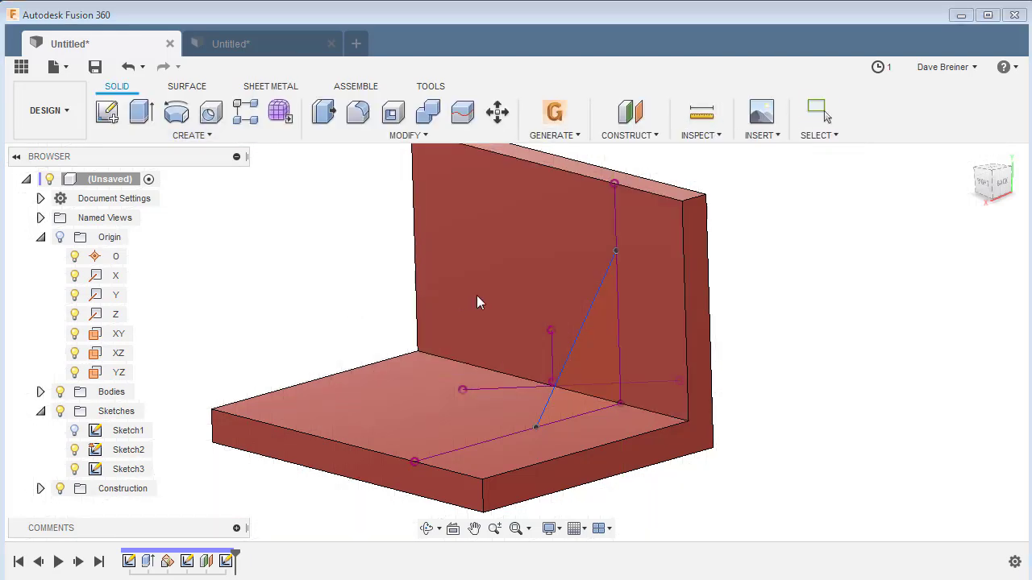
click(576, 340)
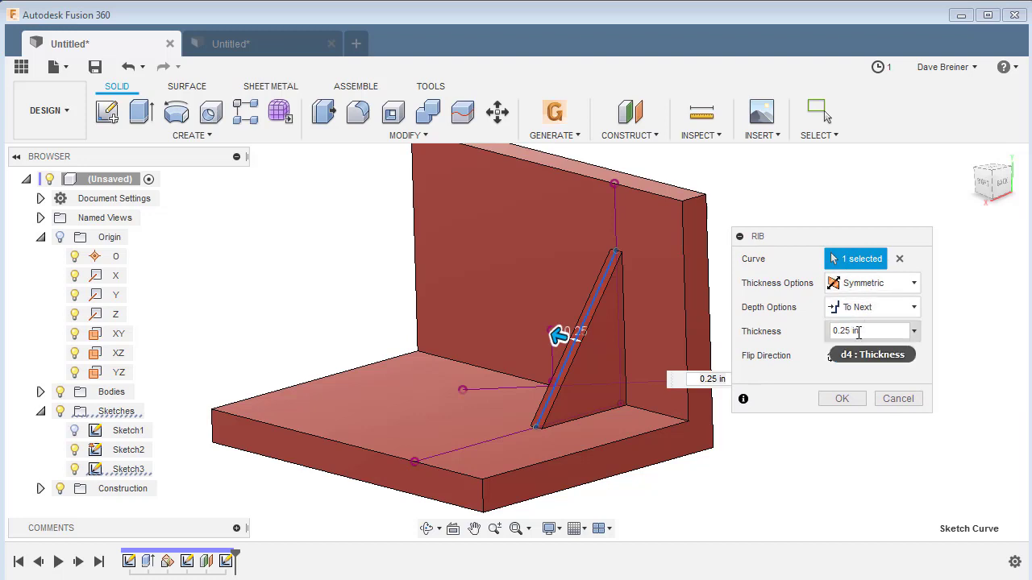
click(840, 400)
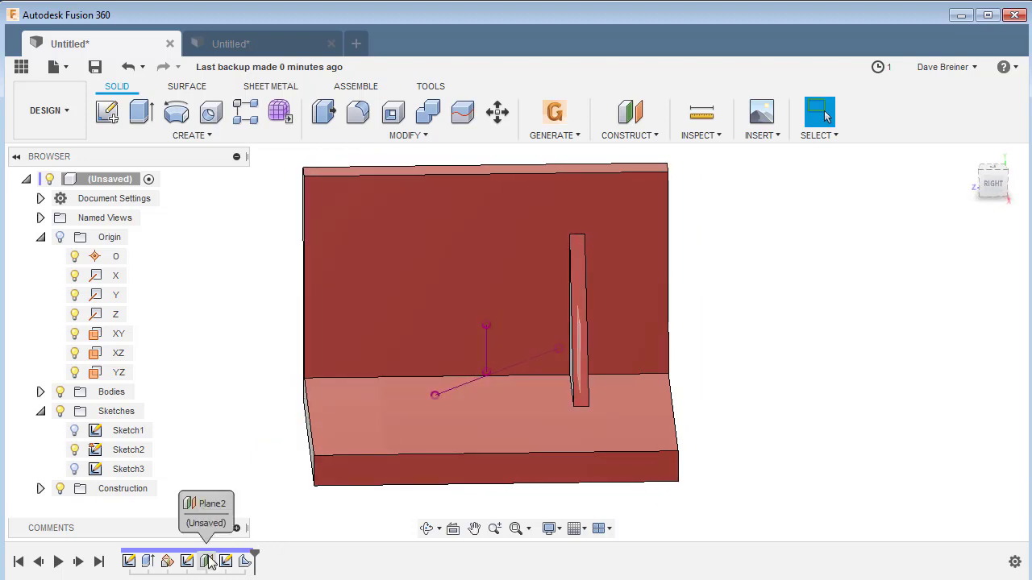
Step: Show construction plane Plane1 and temporarily display the origin planes to compare its angled orientation with them
click(167, 562)
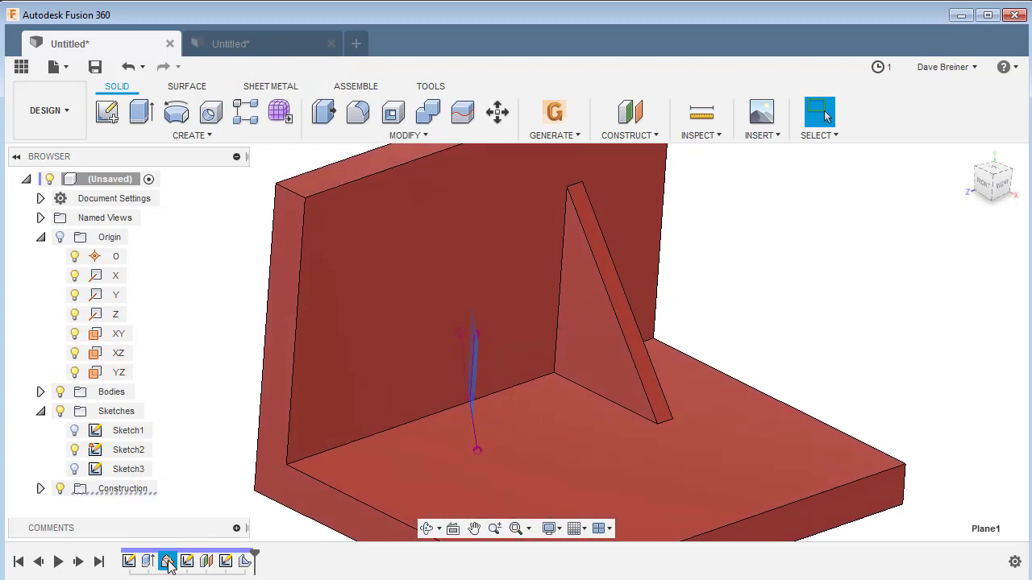
click(41, 489)
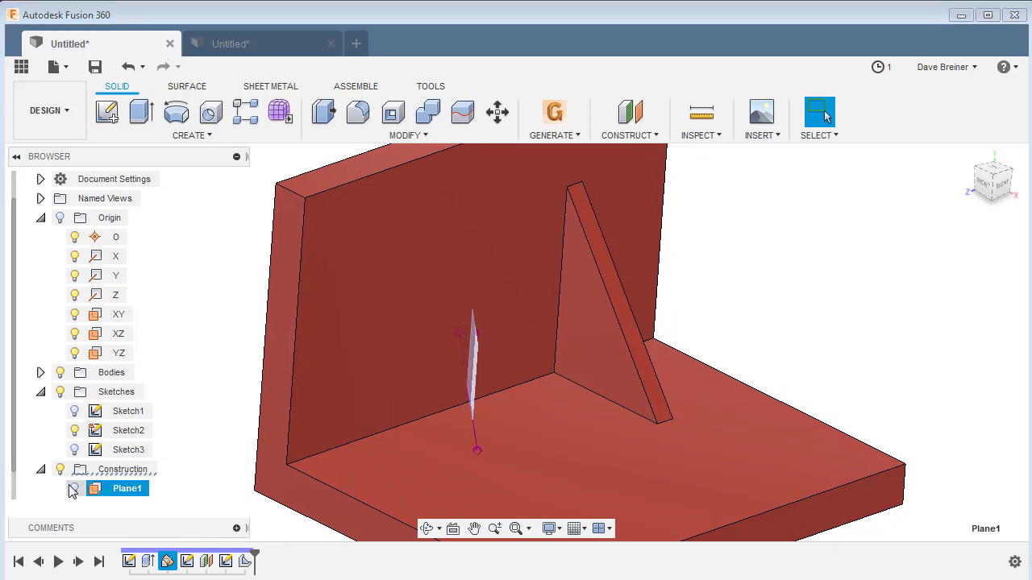
click(73, 489)
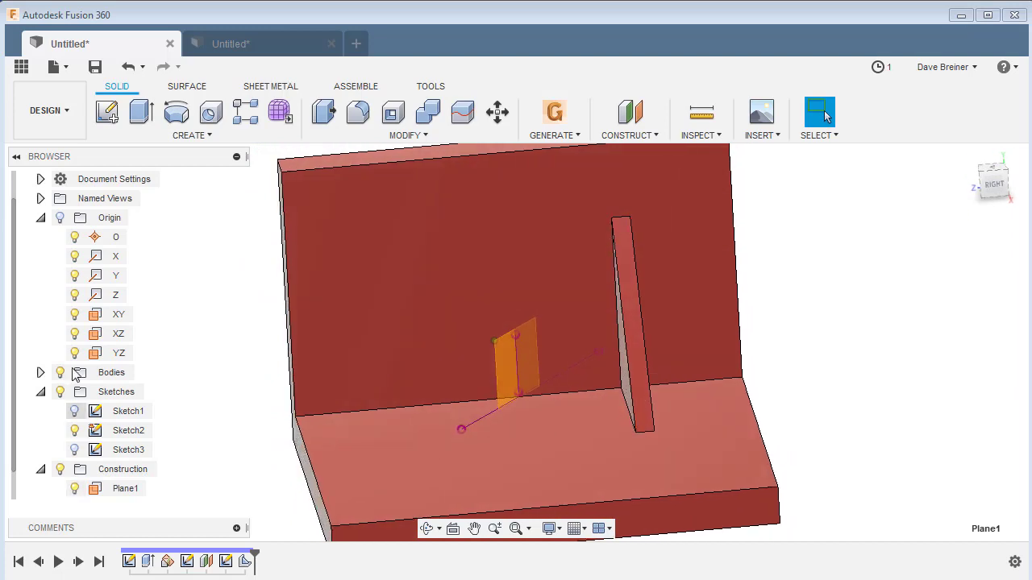
click(61, 218)
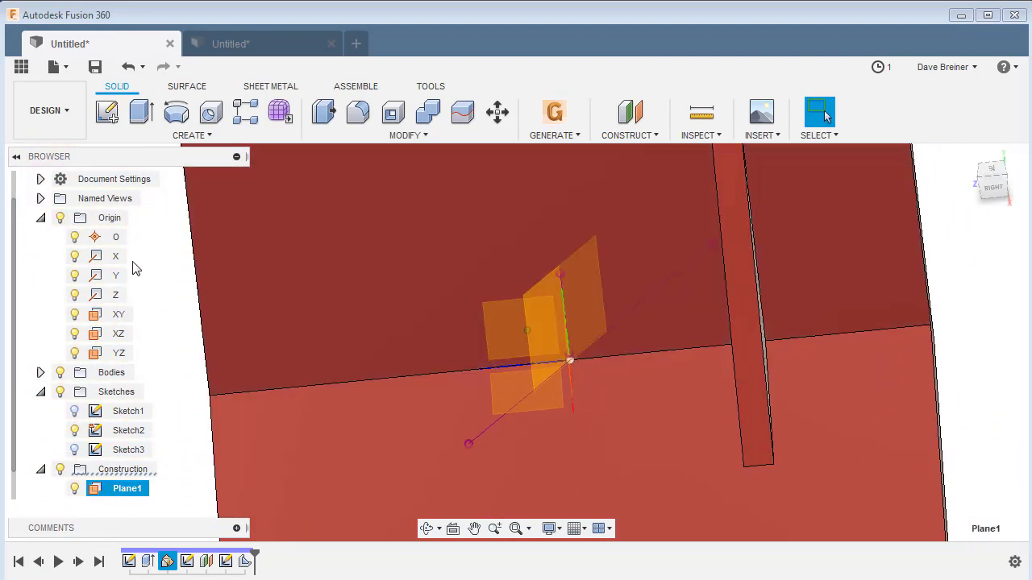
click(60, 218)
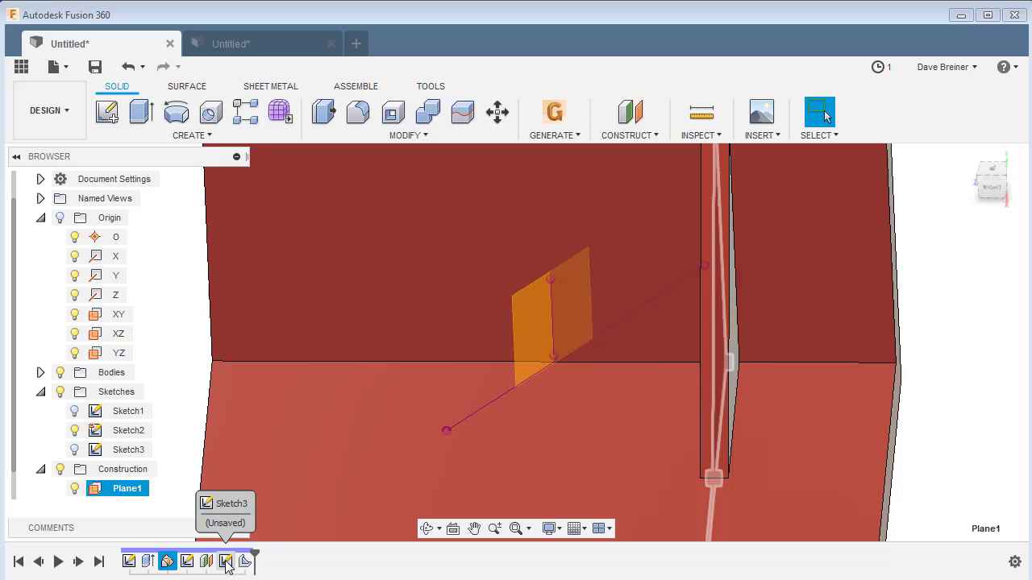
Step: Edit Sketch2 and draw a free diagonal line on the angled plane, from near the wall down toward the base, finishing the sketch
click(188, 562)
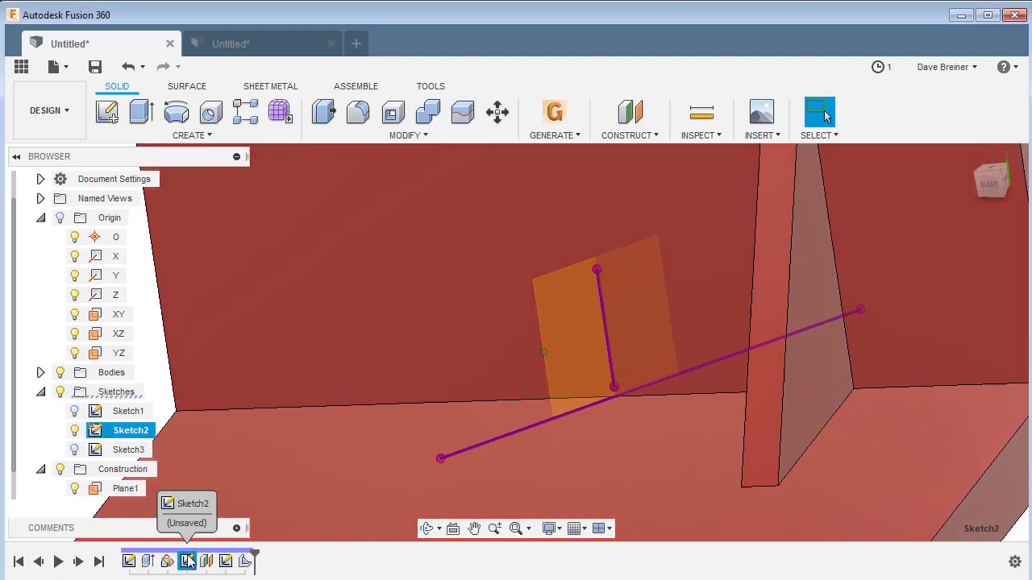
right_click(187, 562)
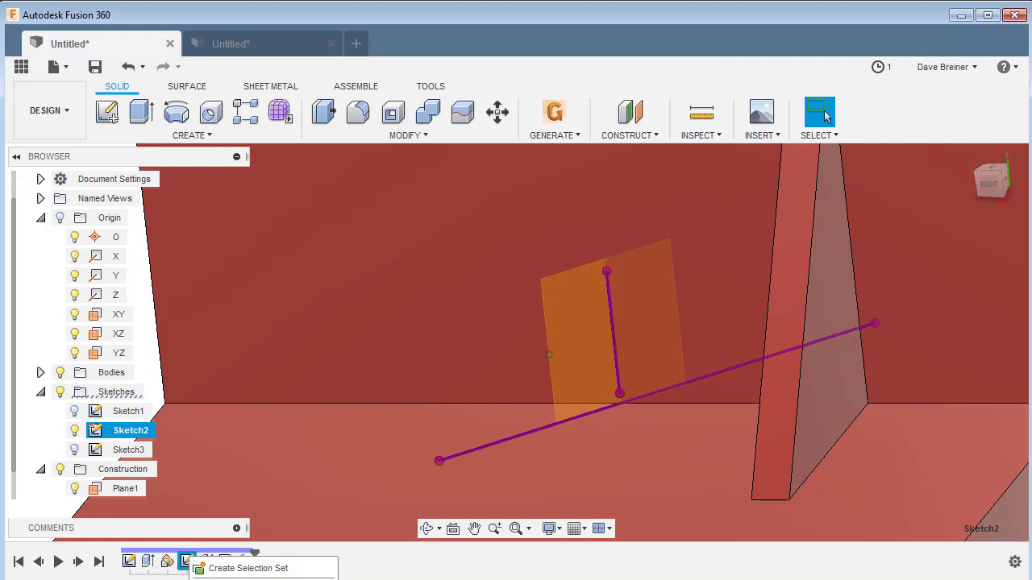
click(234, 578)
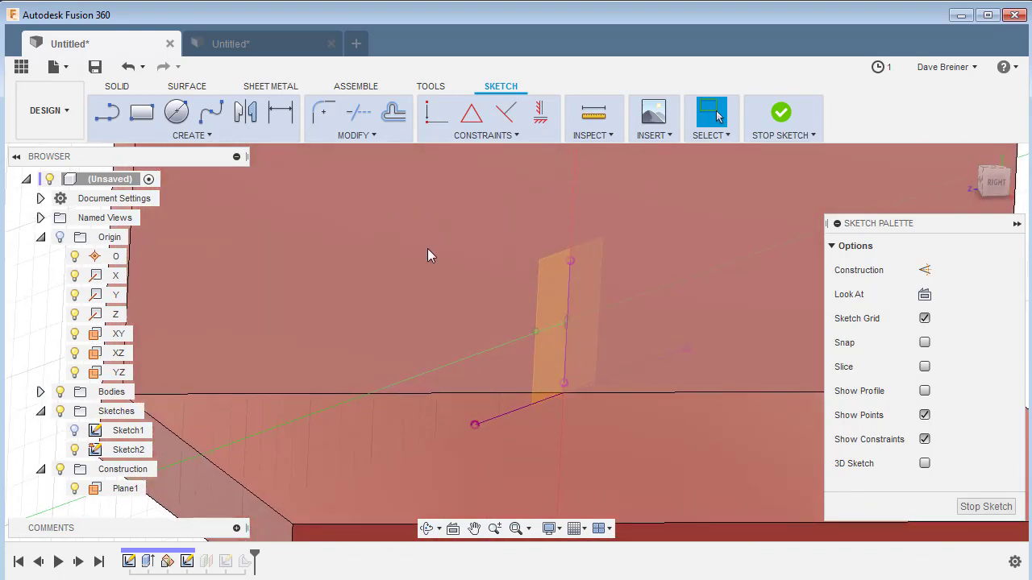
key(s)
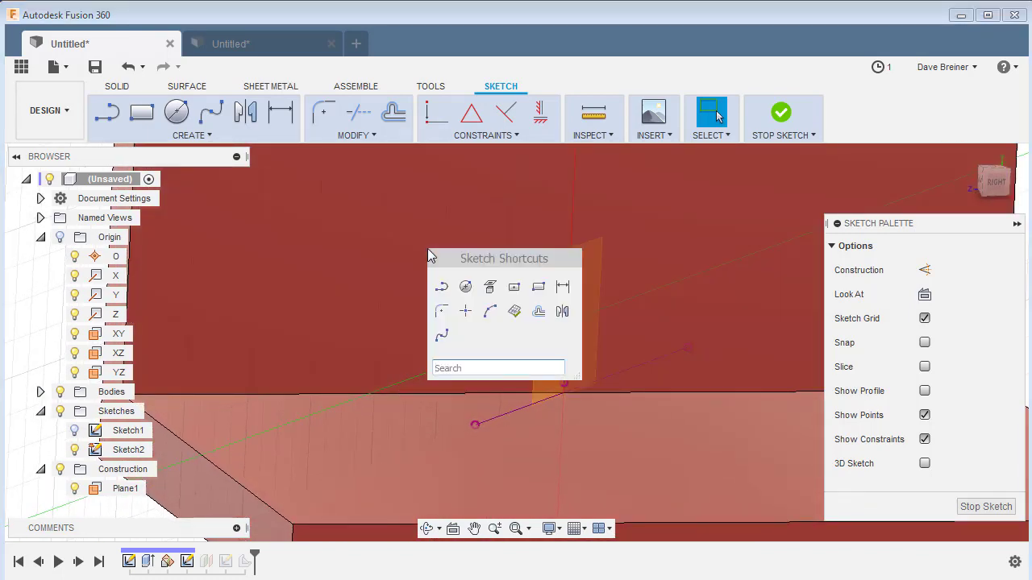
click(441, 287)
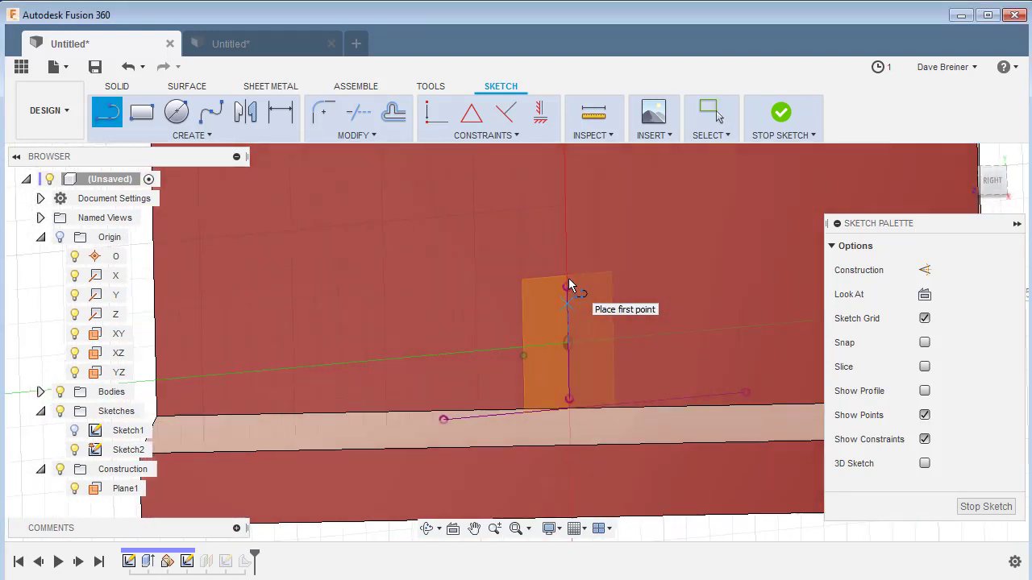
click(564, 173)
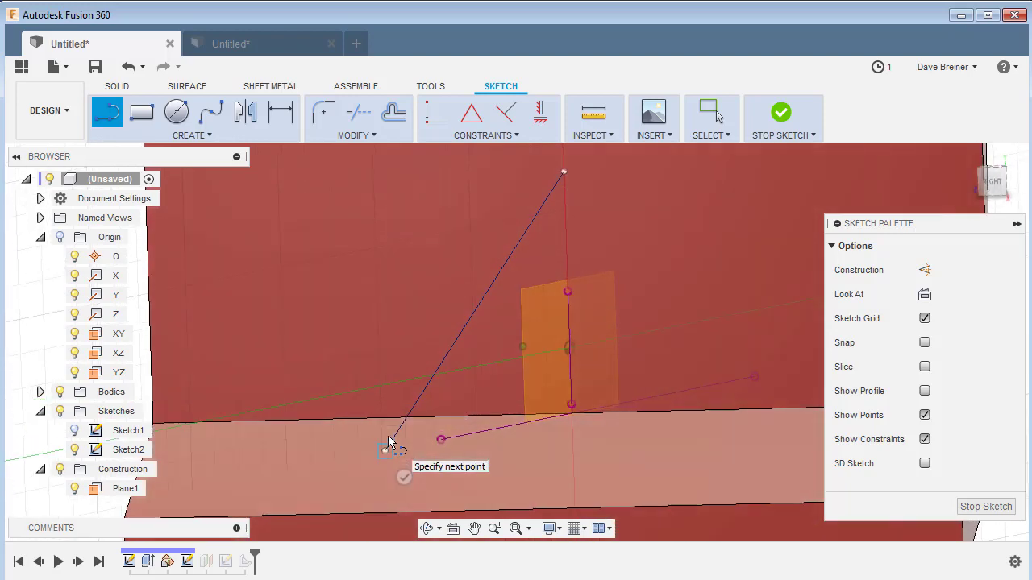
click(387, 445)
shift+middle_drag(377, 457, 342, 448)
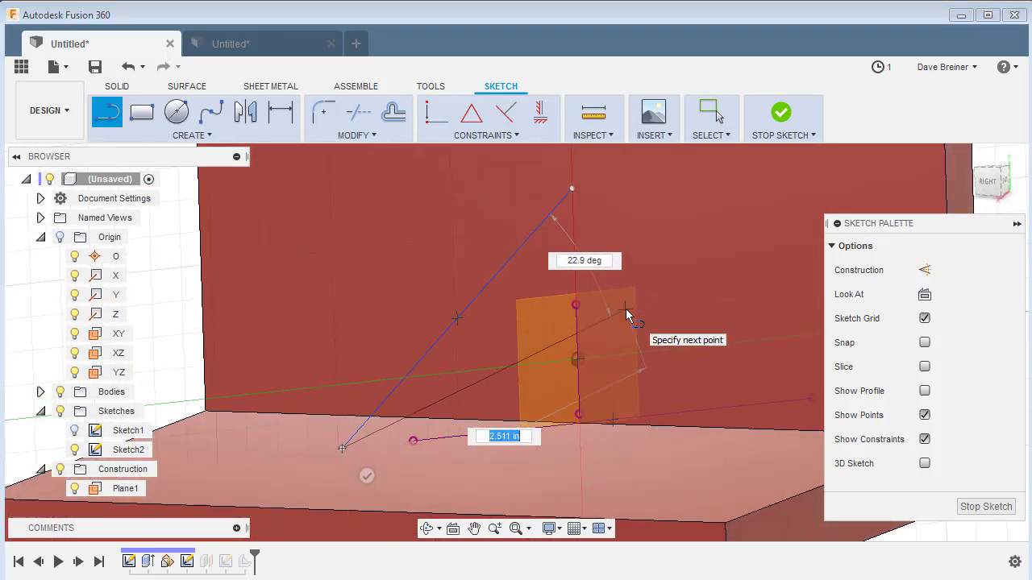
right_click(626, 314)
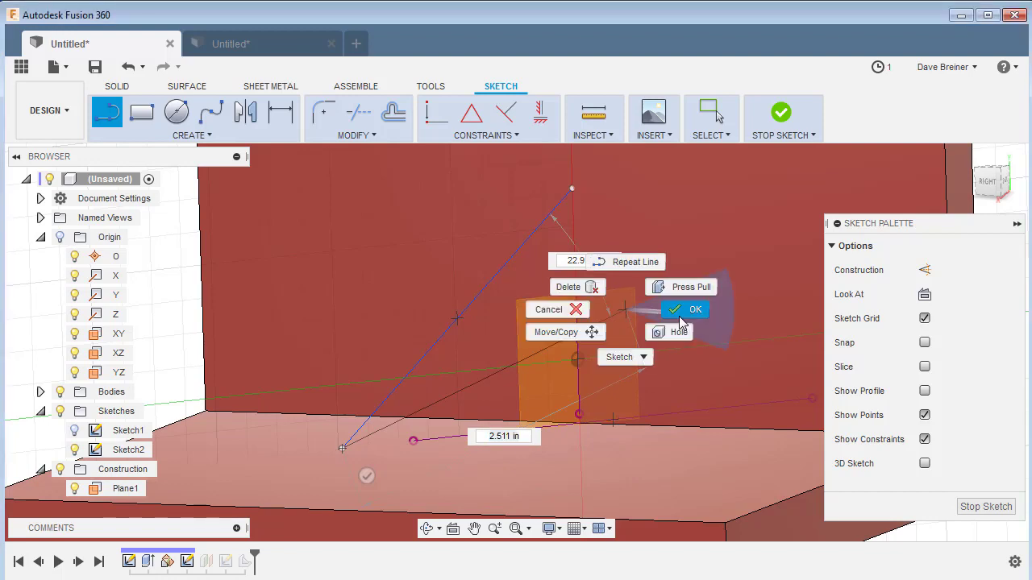
click(681, 310)
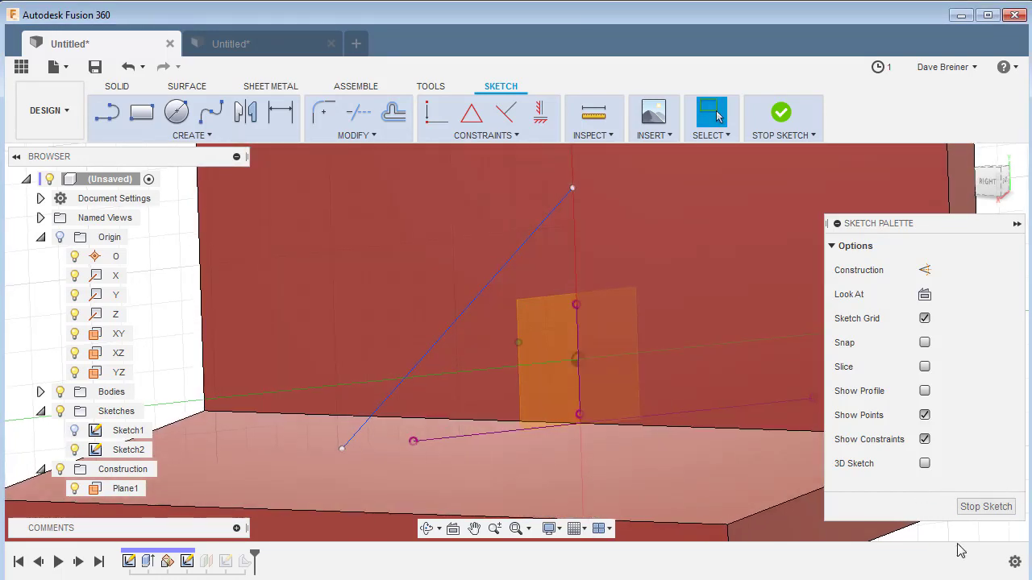
click(782, 114)
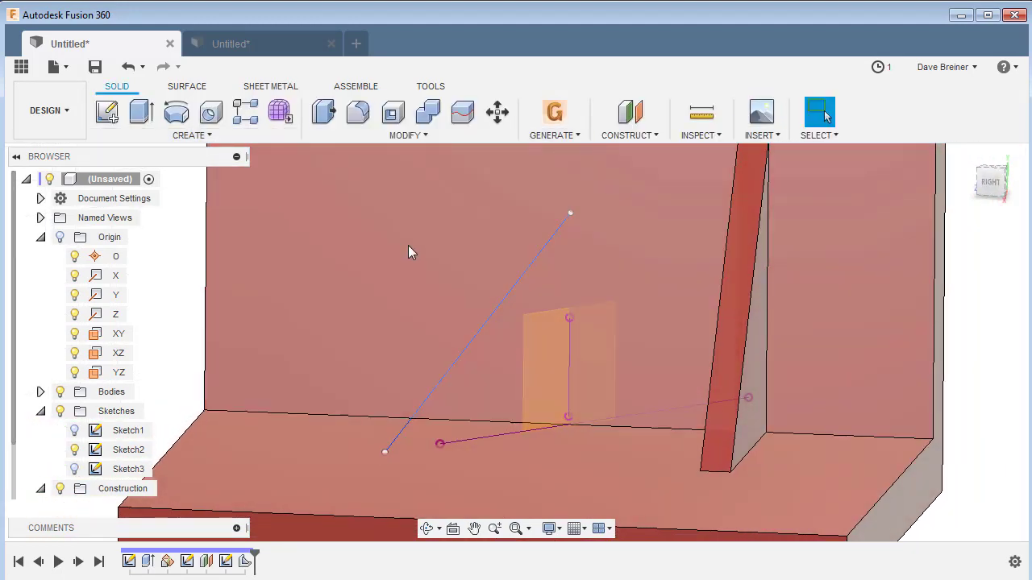
Step: Create a rib from the diagonal line in Sketch2 with symmetric 0.25 in thickness, To Next depth and flipped direction
key(s)
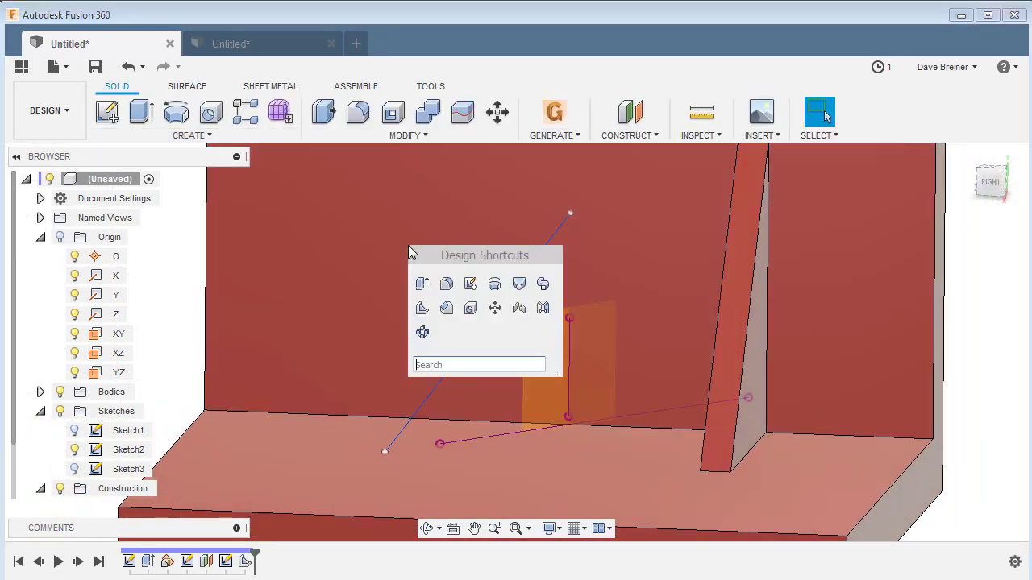
click(421, 309)
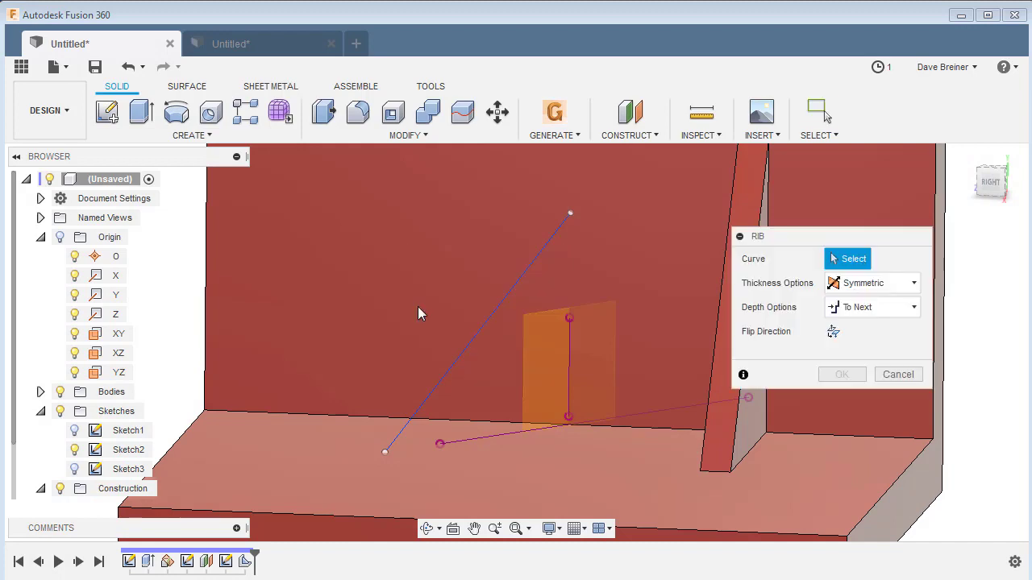
click(470, 351)
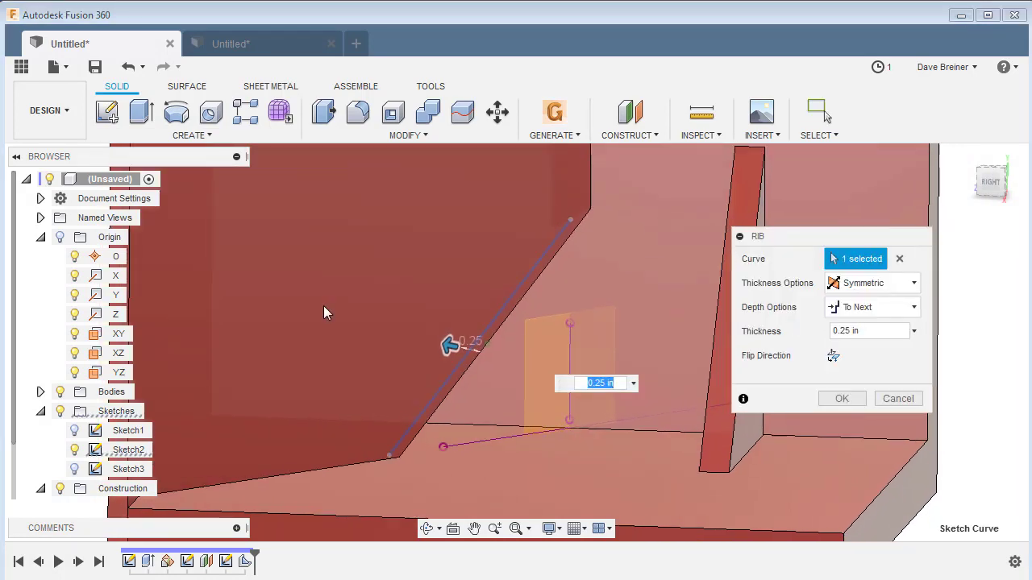
scroll(324, 307, down, 5)
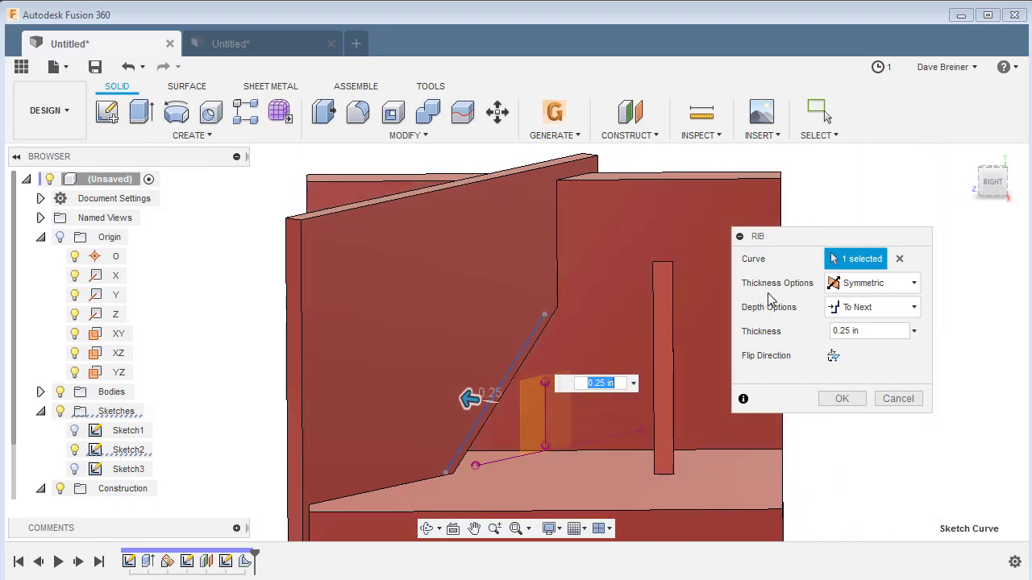
click(835, 360)
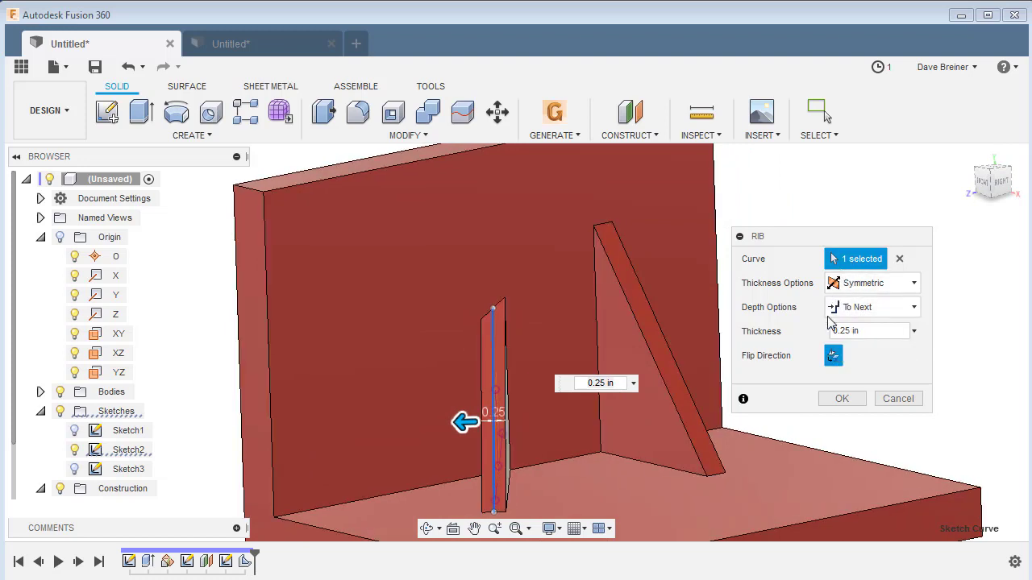
click(838, 399)
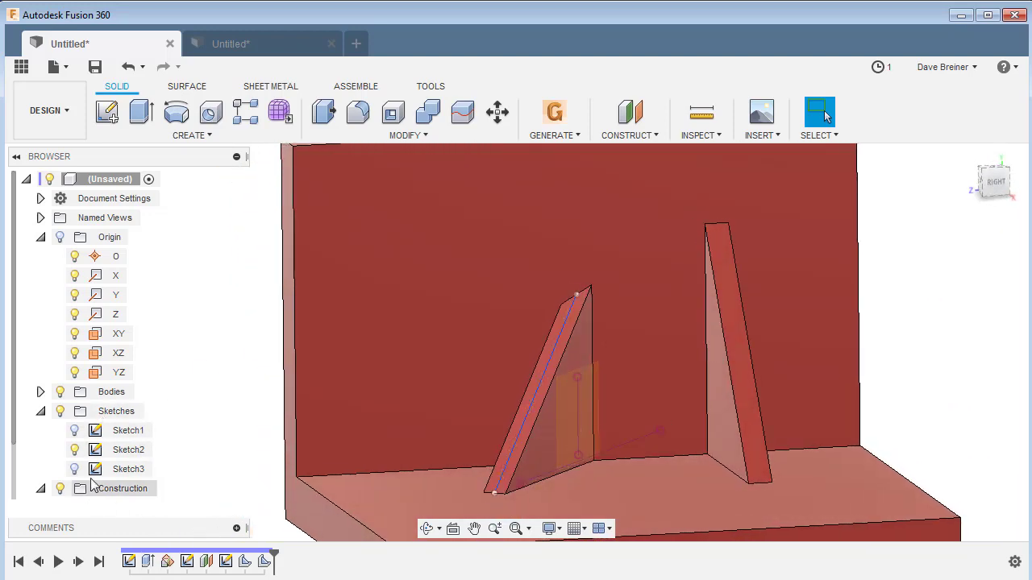
Step: Hide Sketch2 and the construction geometry, and inspect where the angled rib meets the wall
click(75, 450)
scroll(259, 318, up, 5)
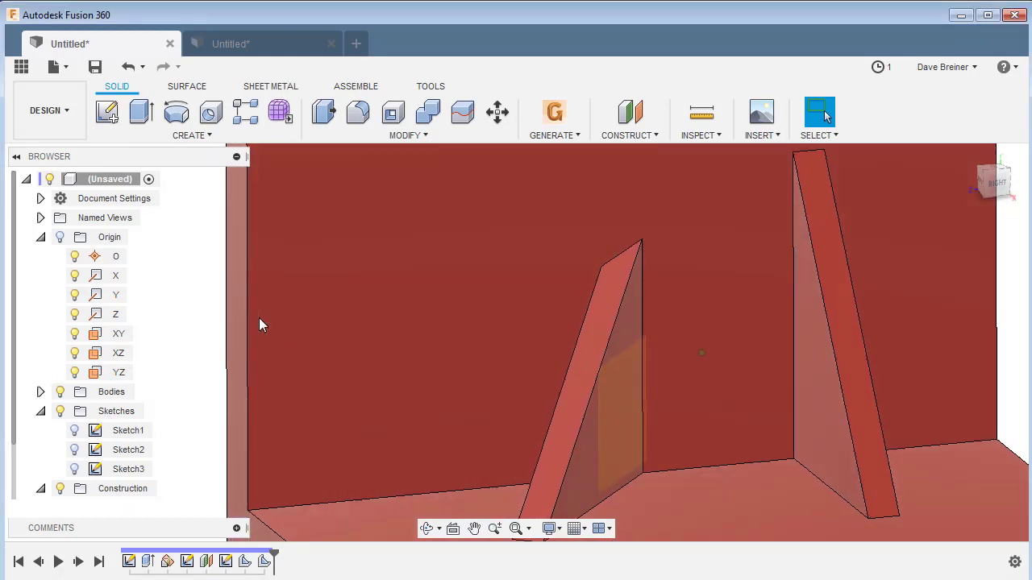
click(60, 489)
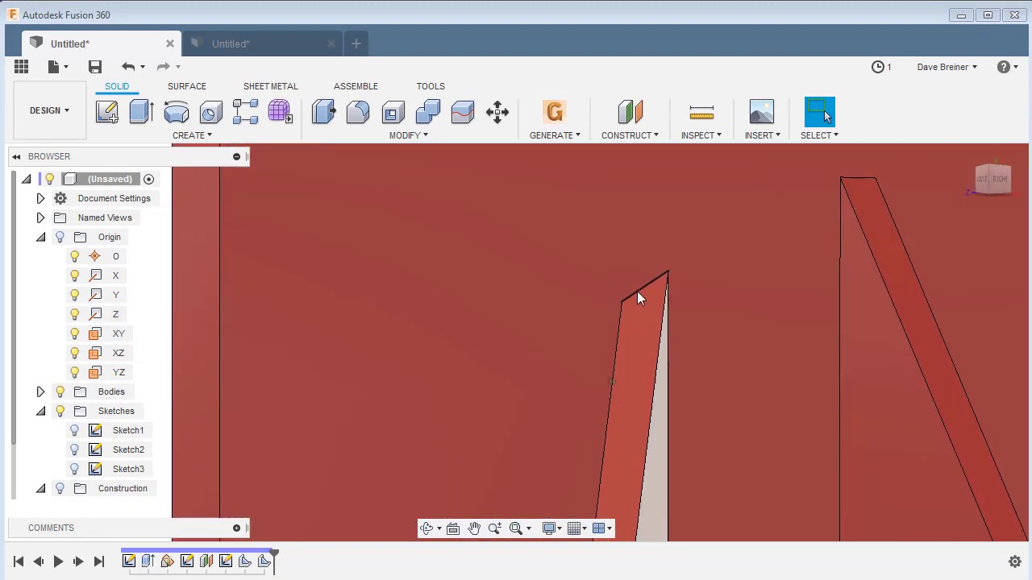
shift+middle_drag(650, 286, 610, 355)
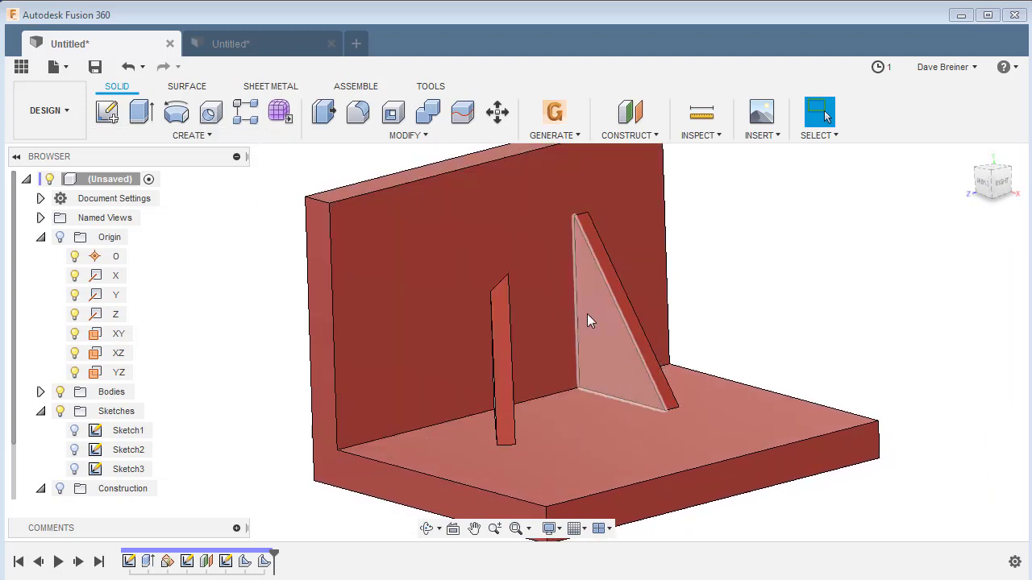
Step: Switch to the other open design, containing the cylindrical boss on a round base
click(249, 43)
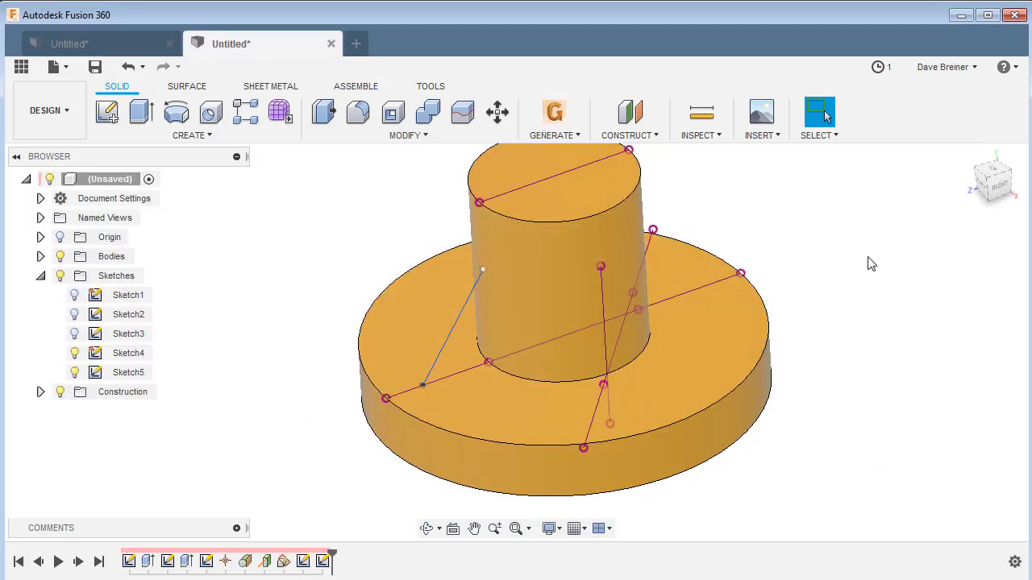
Step: Open Sketch5 to examine the diagonal line running between the boss and the base, and finish the sketch without edits
shift+middle_drag(857, 265, 859, 266)
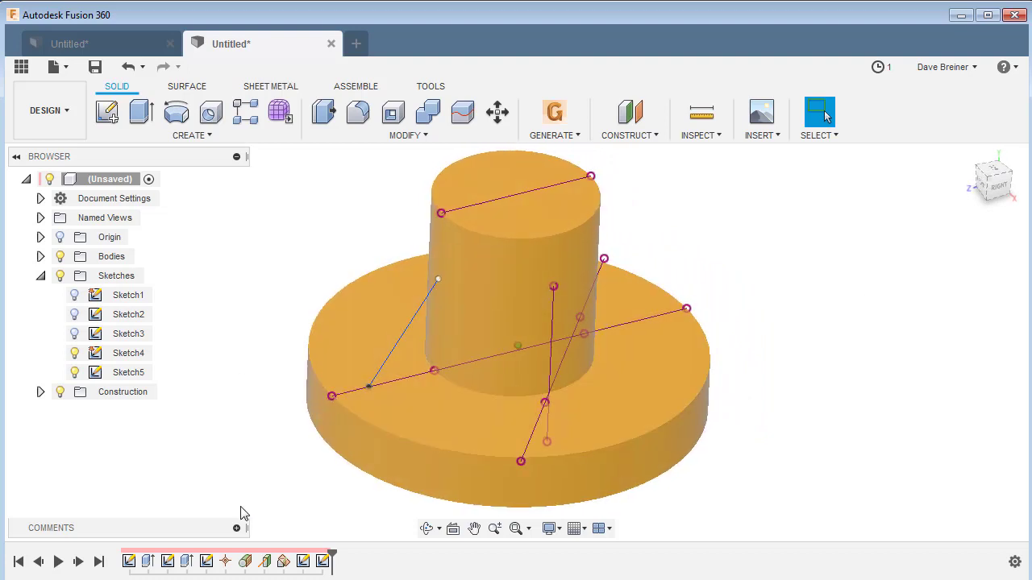
click(321, 562)
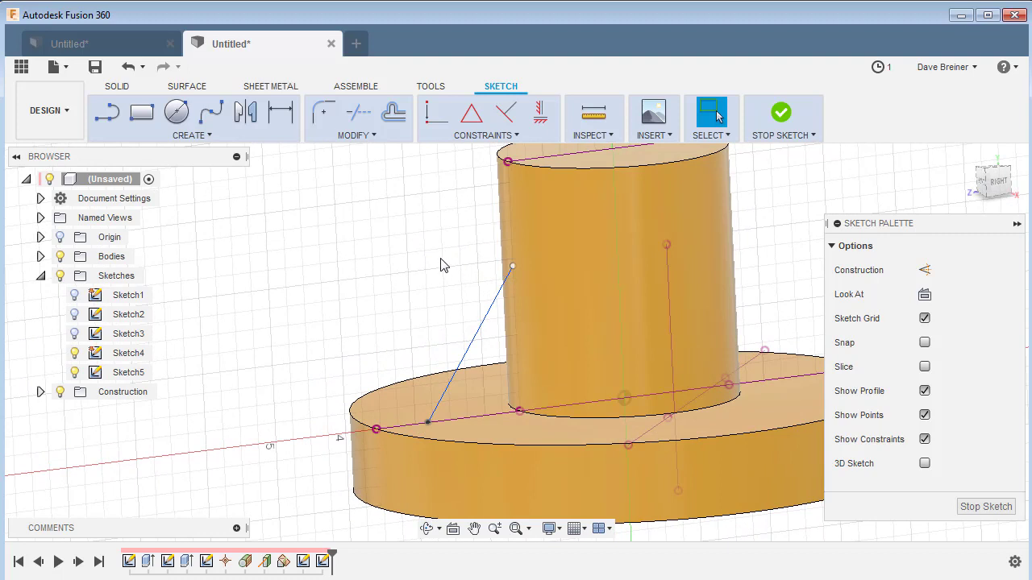
click(782, 114)
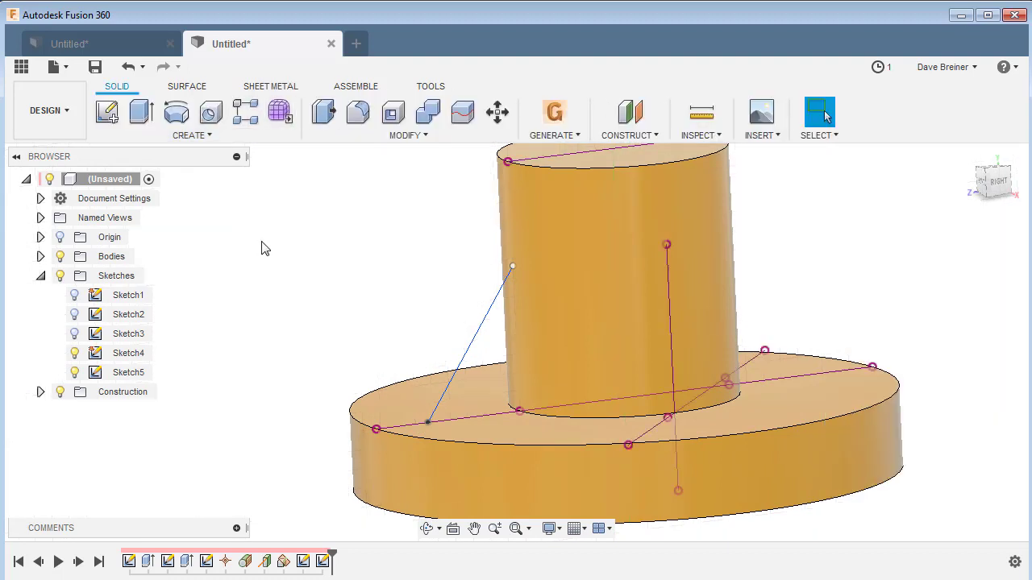
Step: Create a rib from the Sketch5 line with symmetric 0.25 in thickness, To Next depth and flipped direction, and hide Sketch5
key(s)
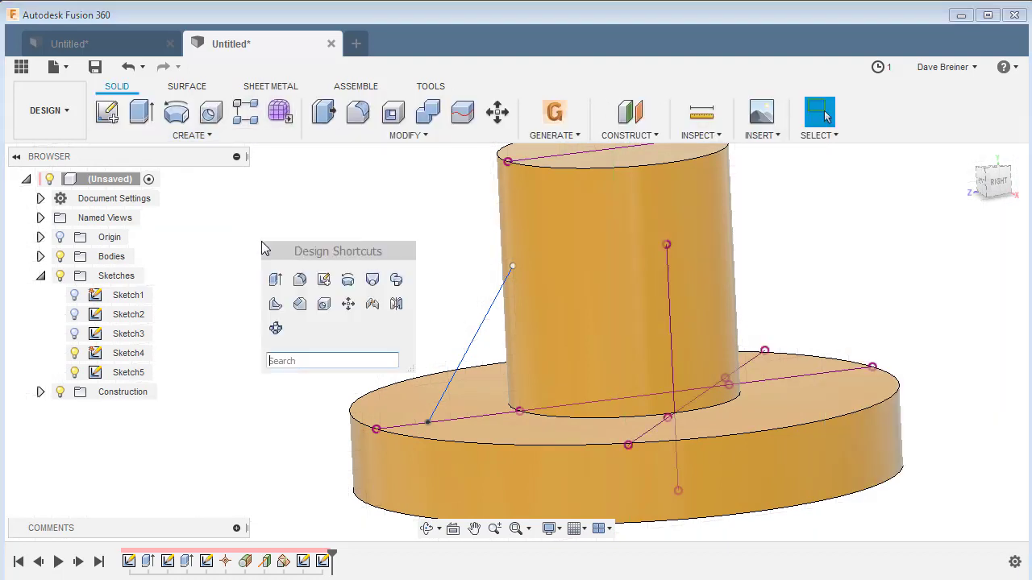
click(288, 307)
click(482, 326)
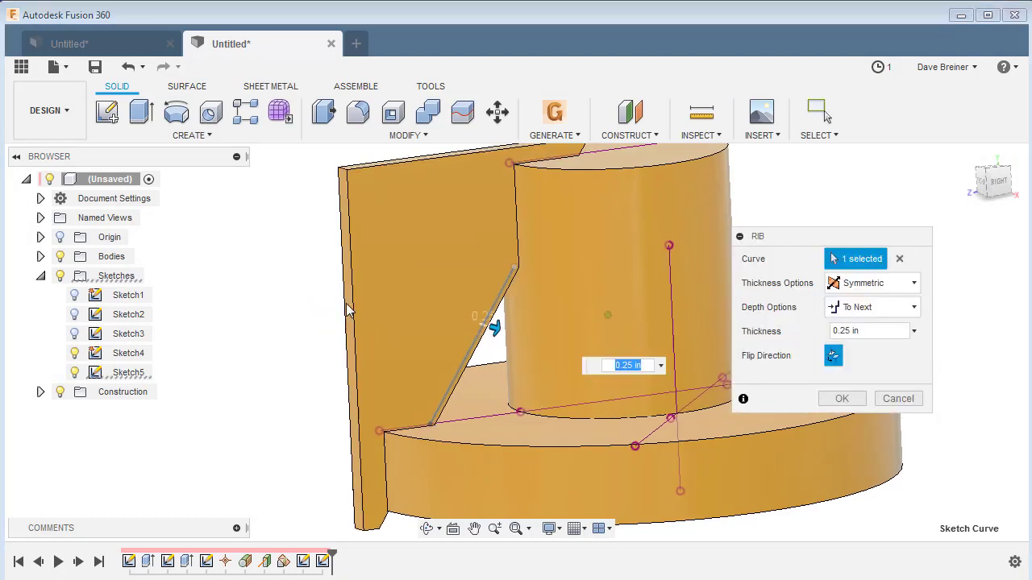
shift+middle_drag(346, 303, 399, 282)
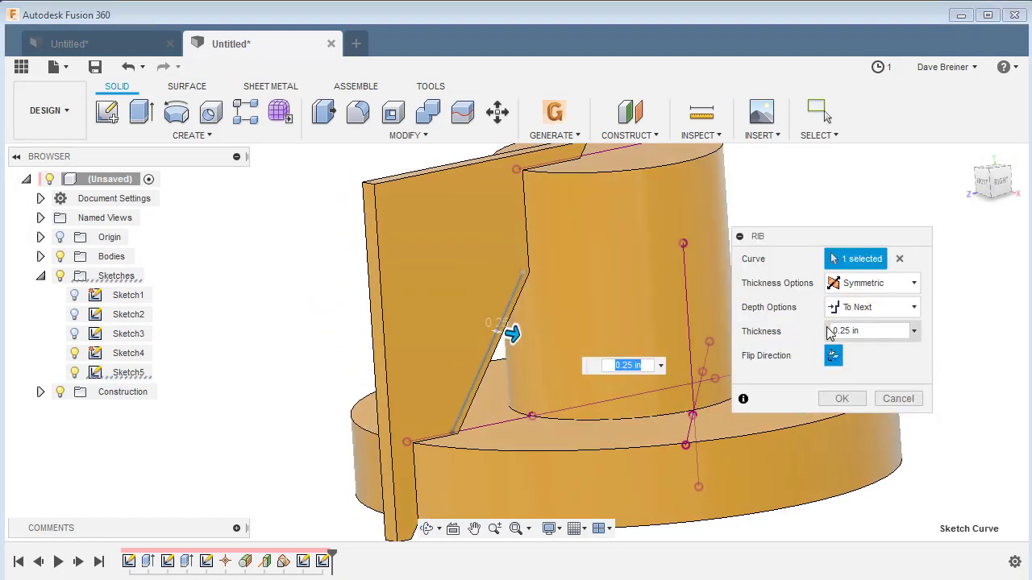
click(833, 358)
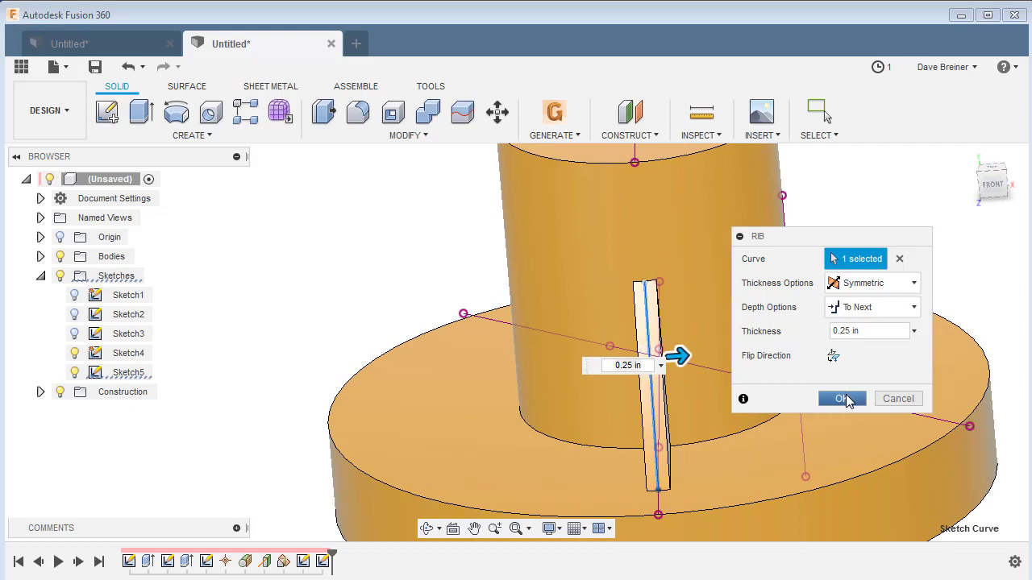
click(842, 399)
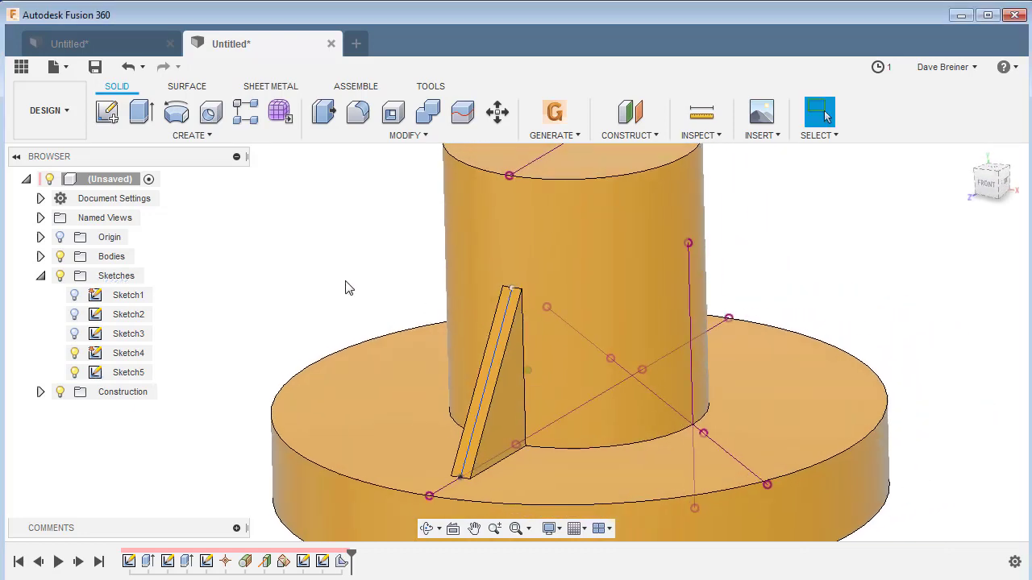
click(74, 372)
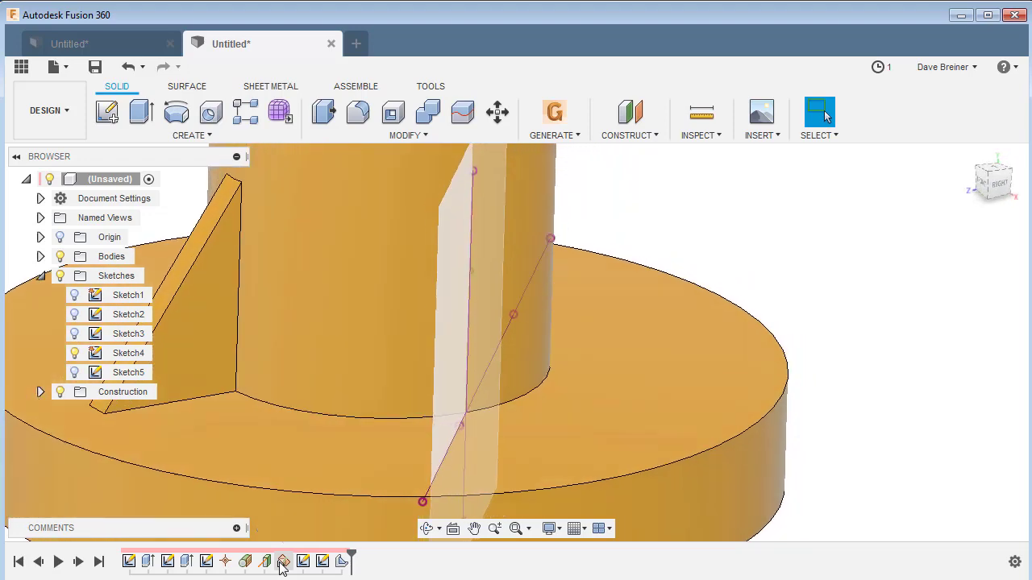
Step: Review the line and angle settings of the 40-degree construction plane, and show Plane2 to examine its orientation against the boss
double_click(282, 562)
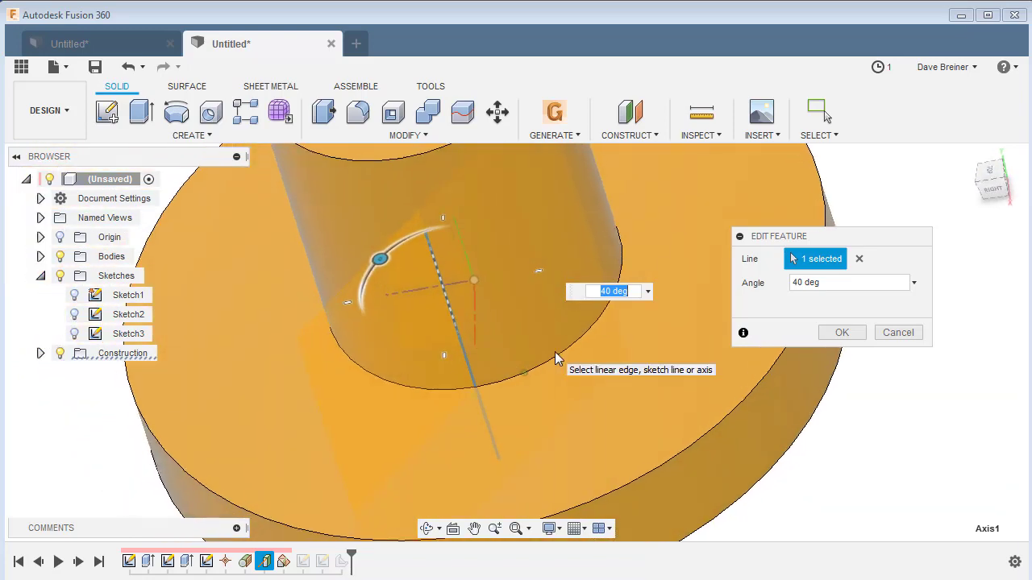
click(847, 333)
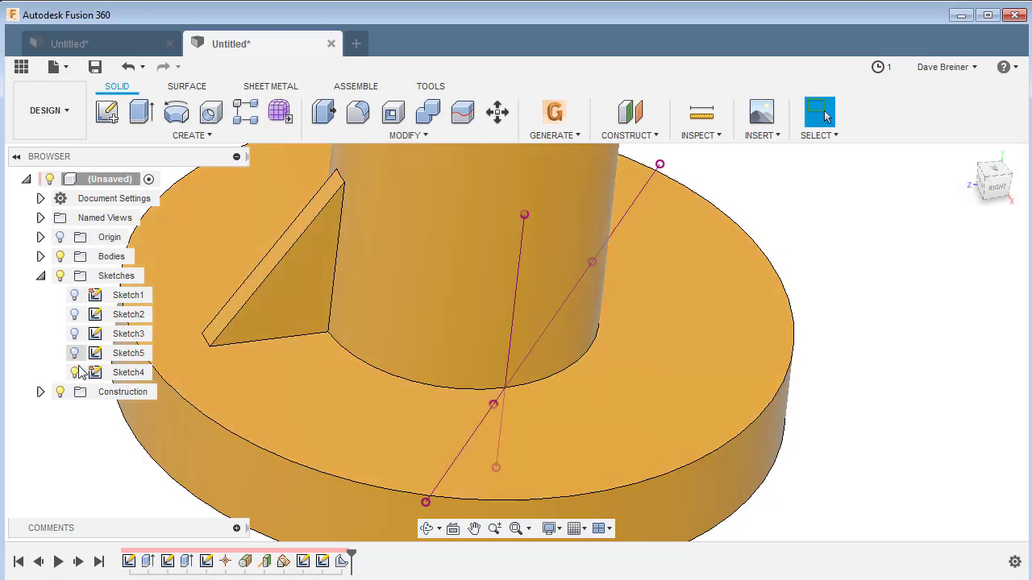
click(41, 392)
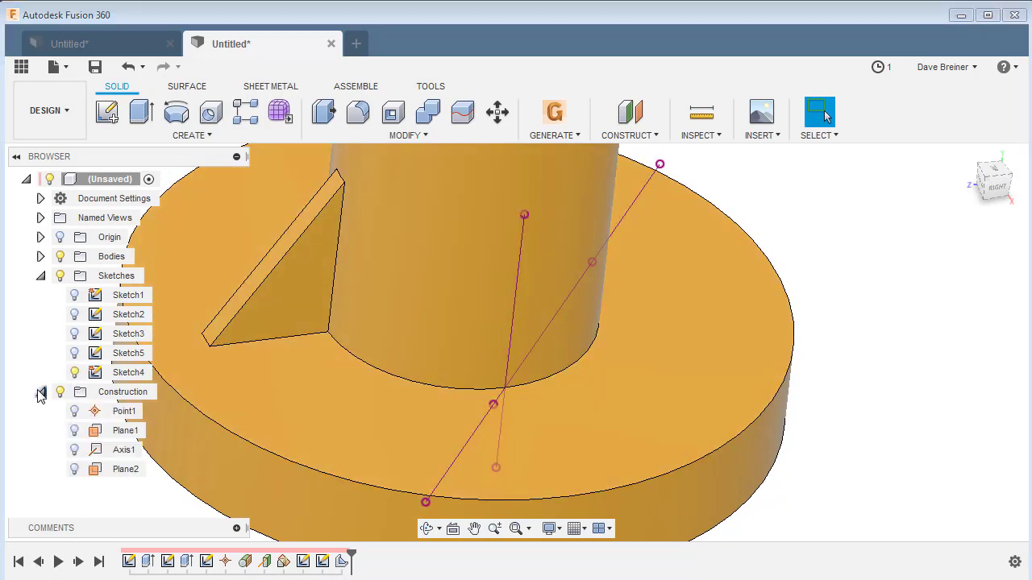
click(74, 470)
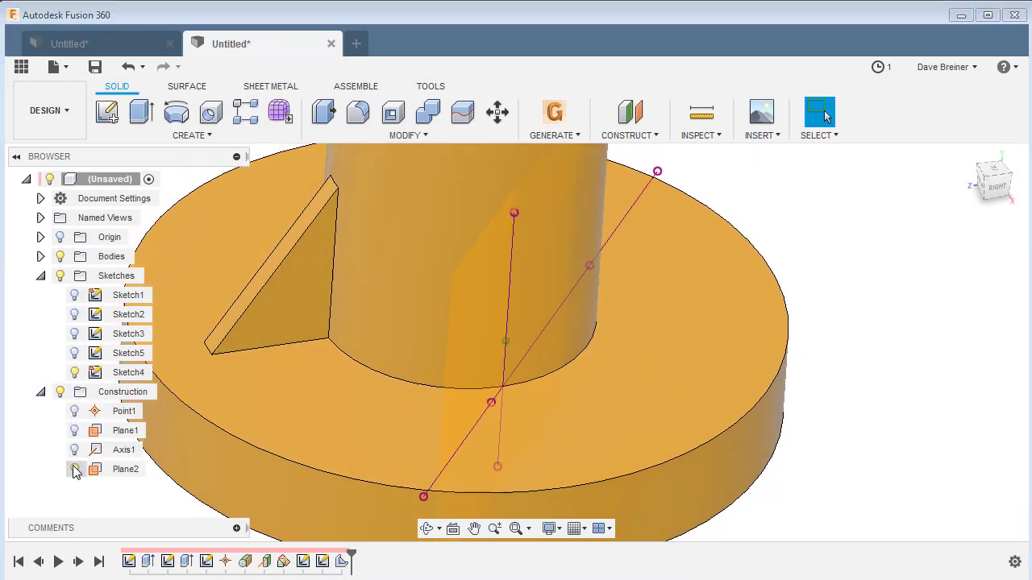
click(104, 471)
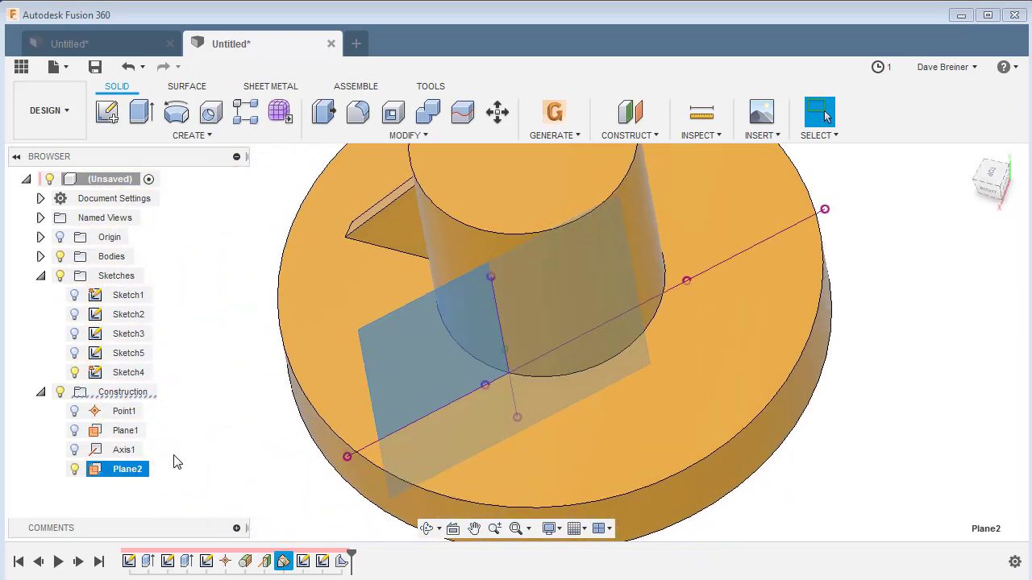
click(208, 440)
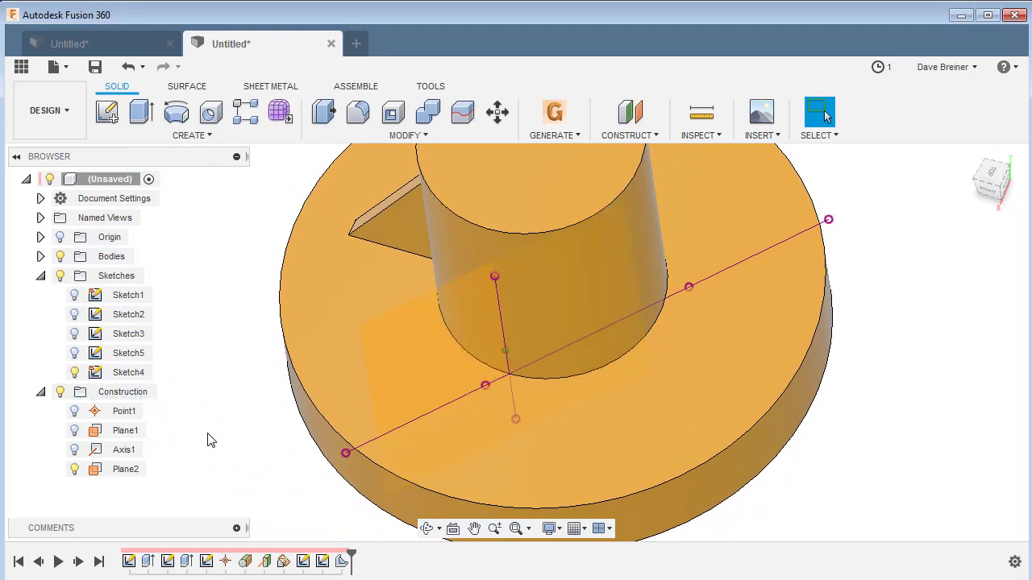
Step: Edit Sketch4 and draw a diagonal line from the vertical projected line on the boss to the projected line on the base, finishing the sketch
click(304, 562)
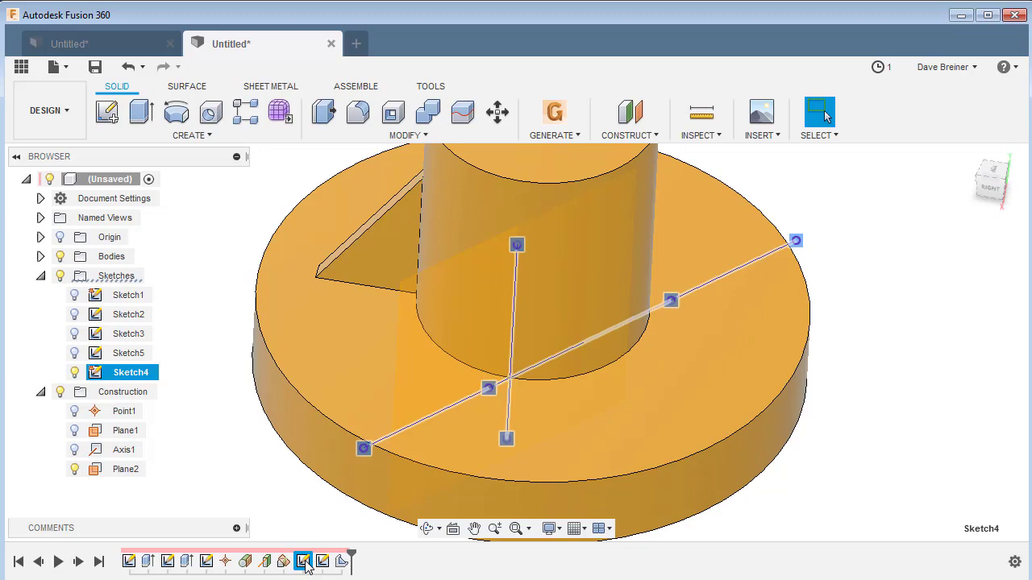
double_click(304, 562)
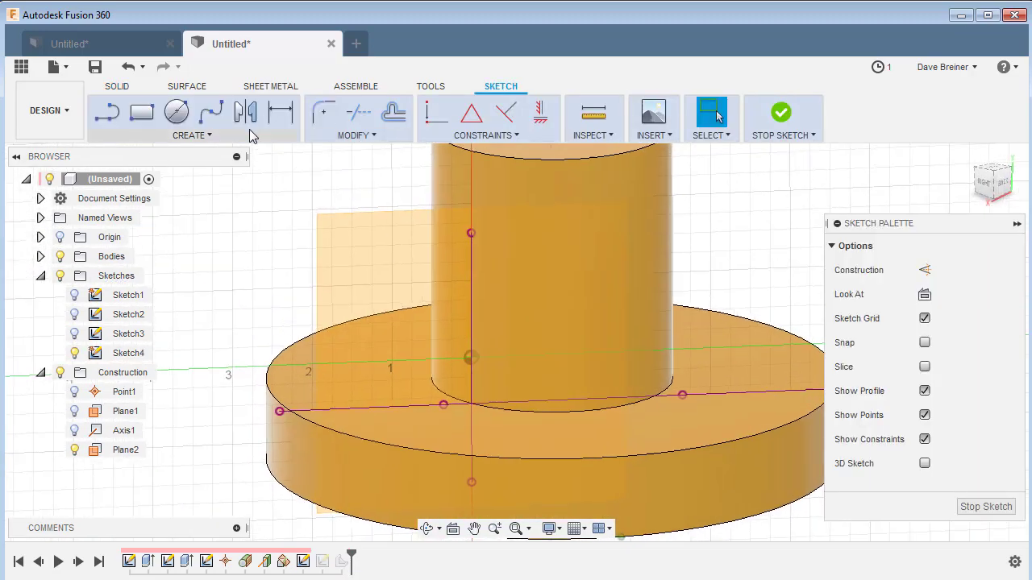
key(s)
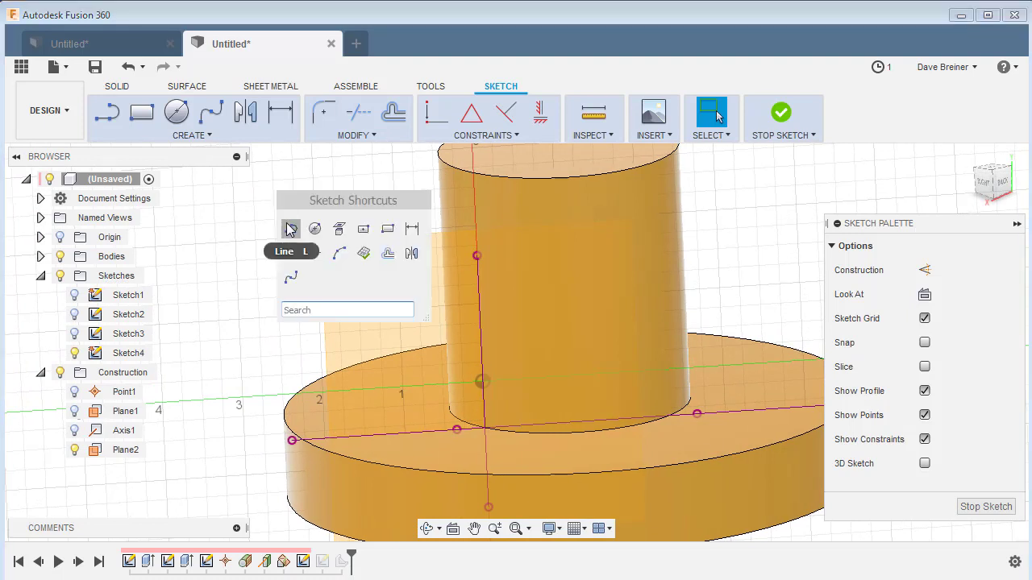
click(291, 231)
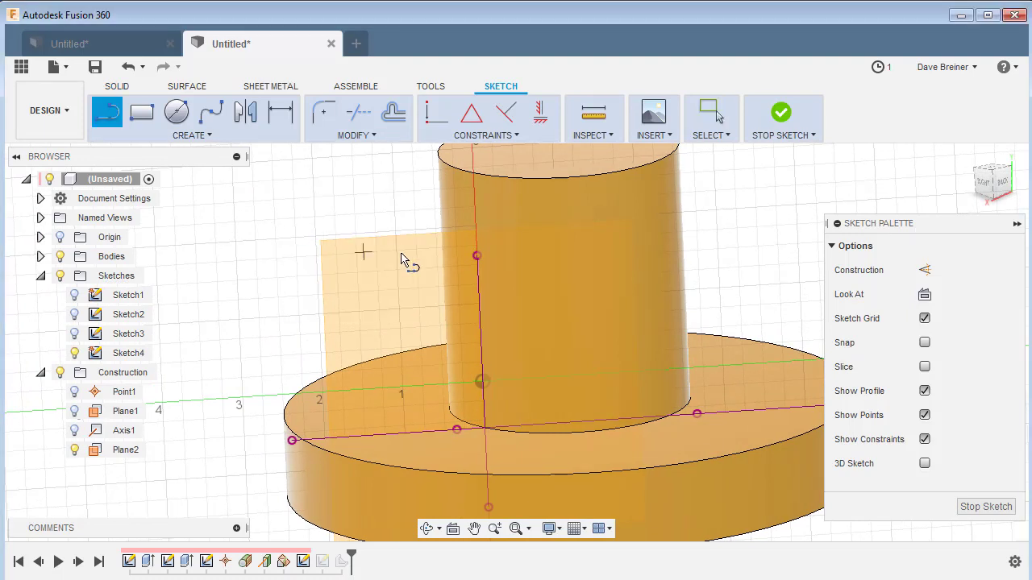
click(476, 272)
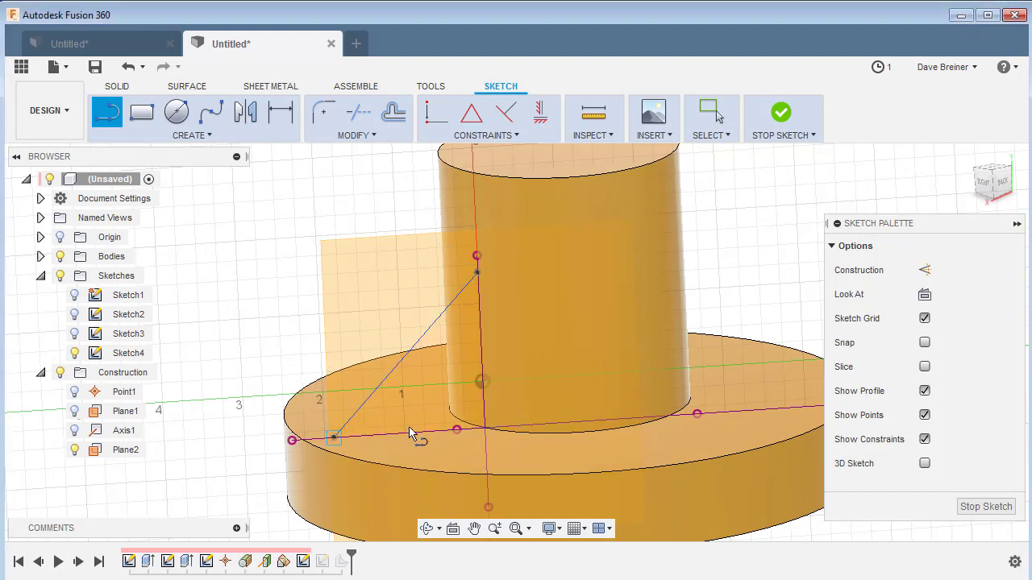
click(788, 117)
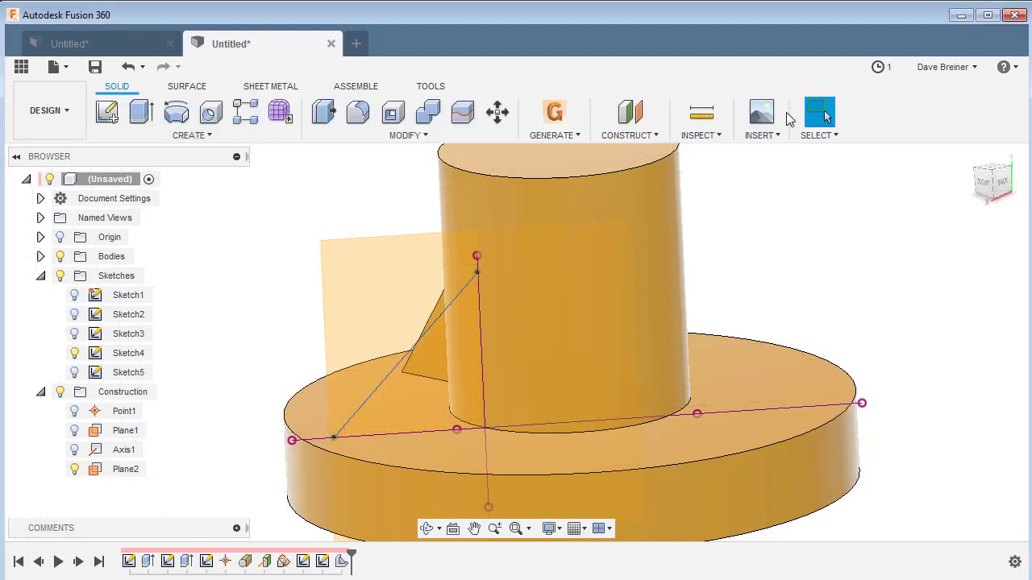
Step: Create a rib from the diagonal line in Sketch4 with symmetric 0.25 in thickness and To Next depth
key(s)
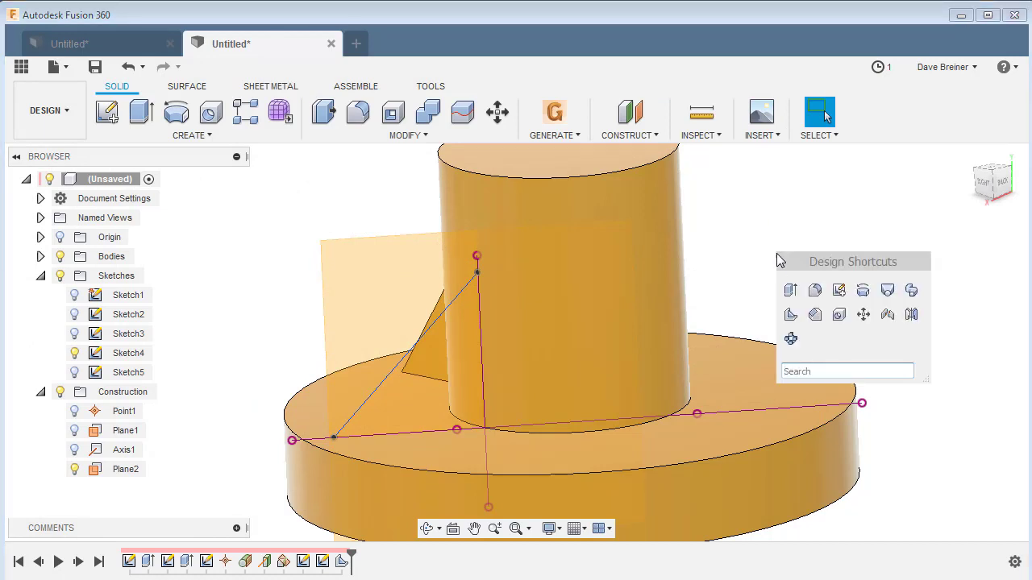
click(790, 316)
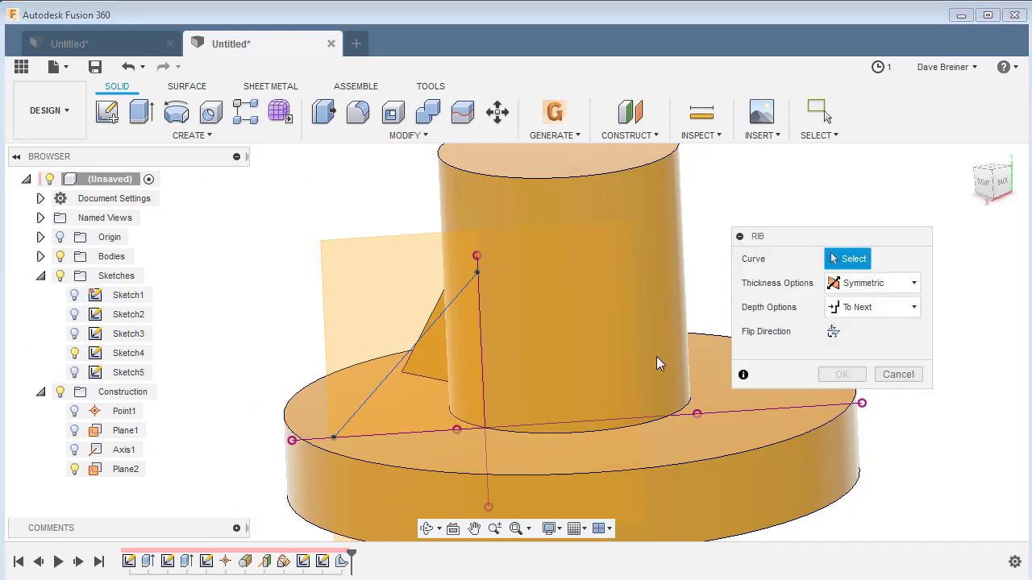
click(399, 363)
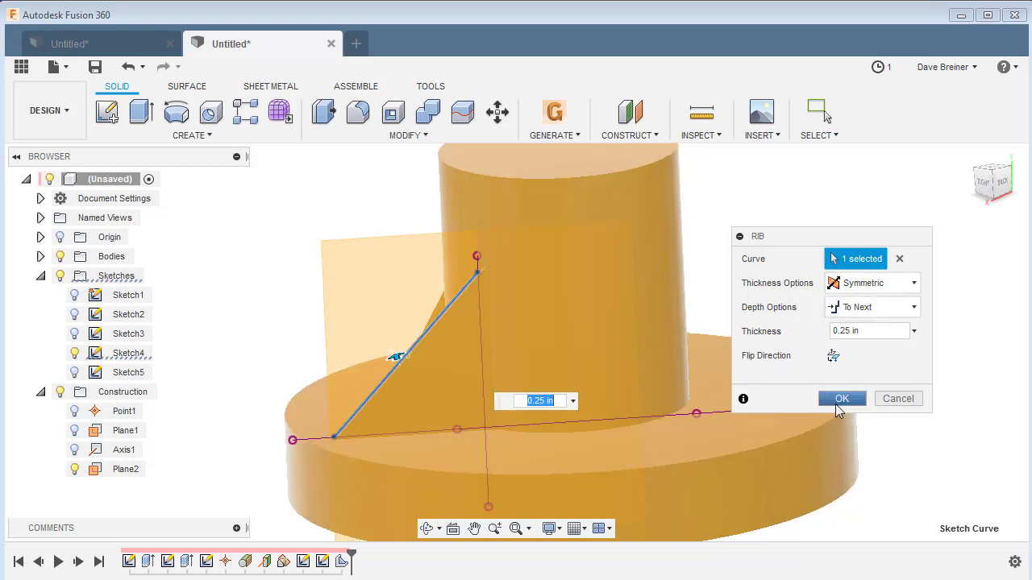
click(840, 399)
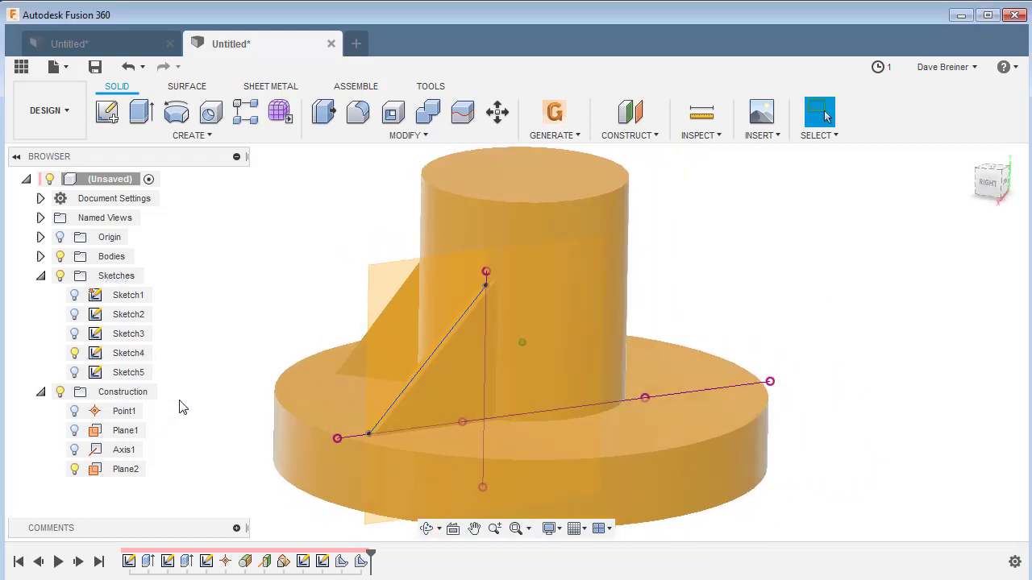
Step: Hide Plane2 and Sketch4, and inspect from several angles where the two ribs meet the cylindrical boss
click(74, 474)
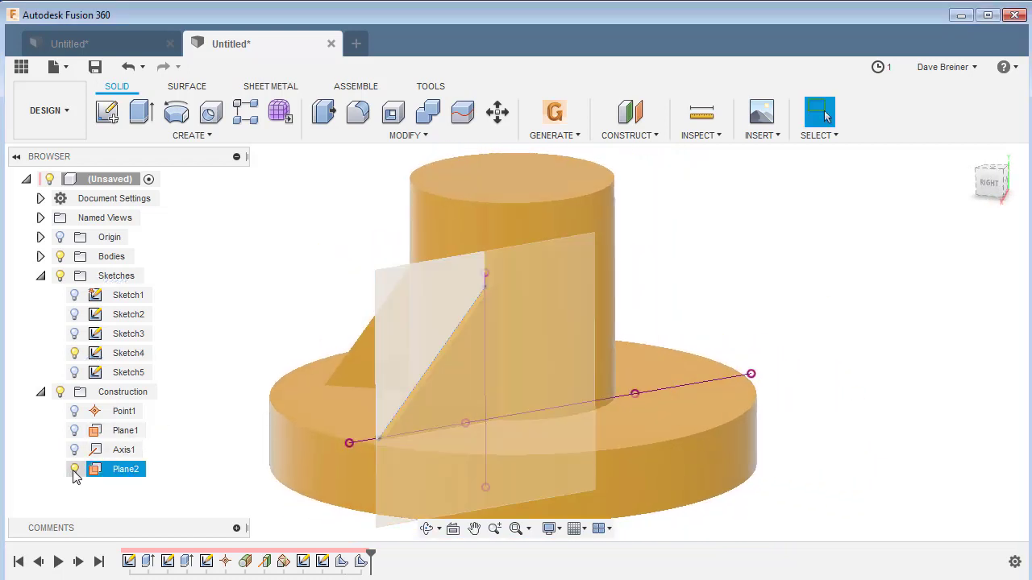
click(74, 353)
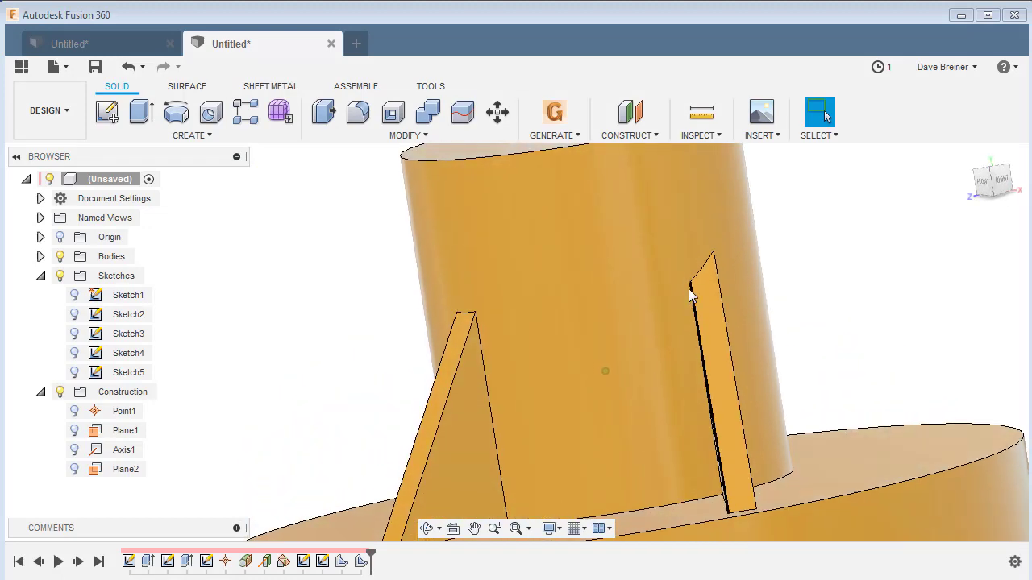
shift+middle_drag(782, 285, 857, 223)
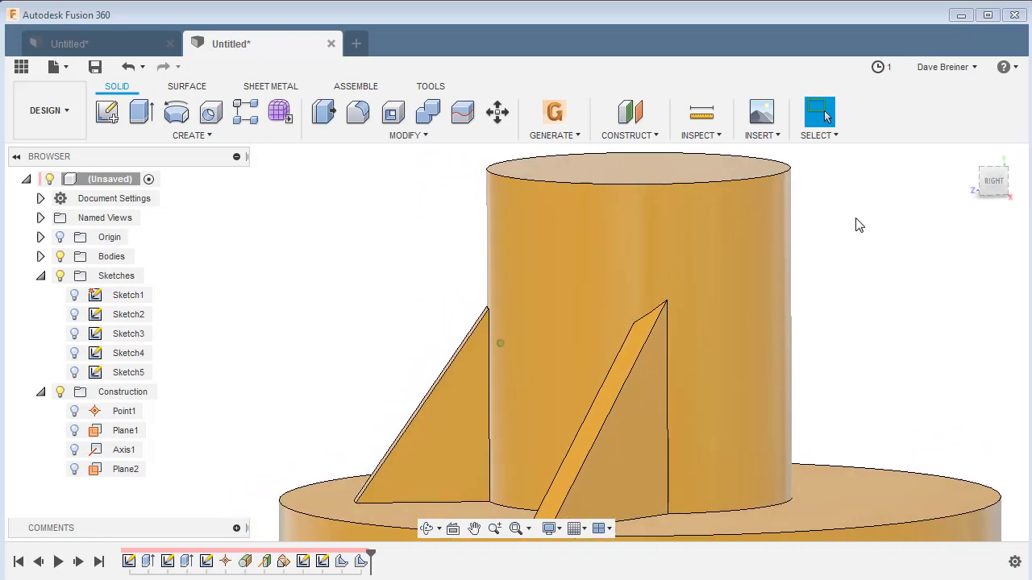
shift+middle_drag(858, 225, 951, 308)
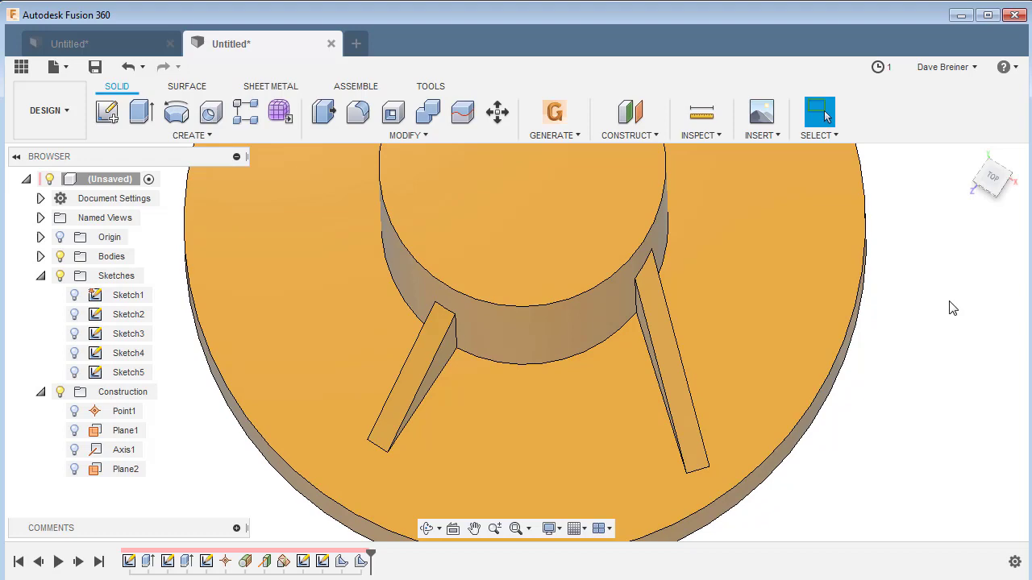
shift+middle_drag(951, 308, 951, 307)
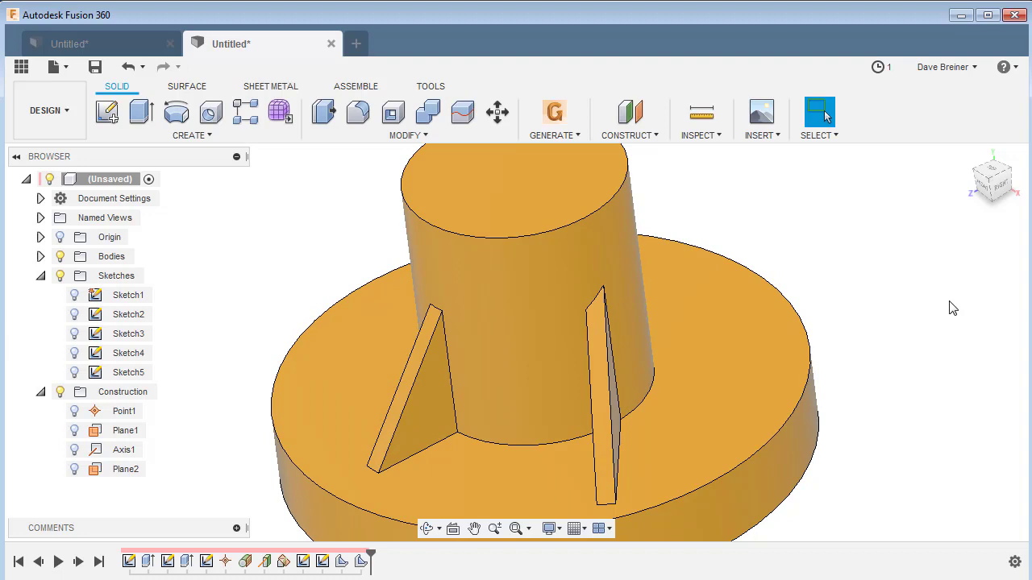